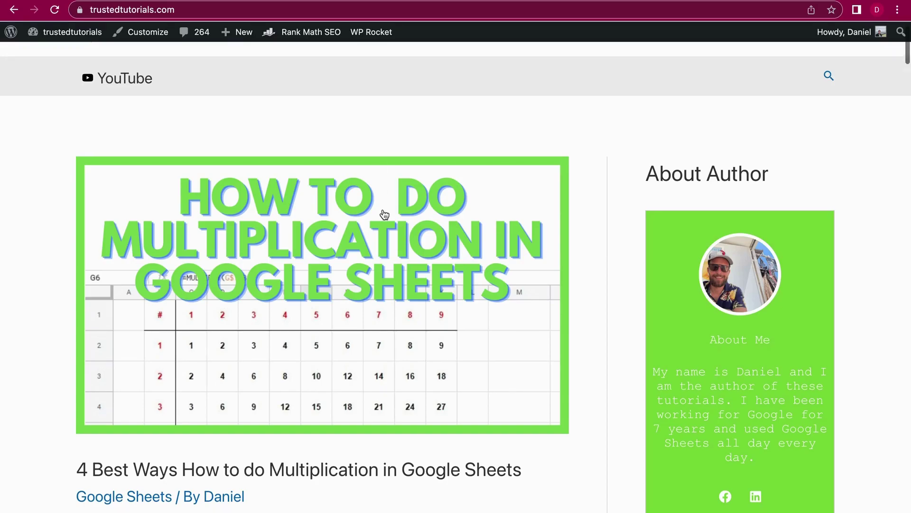
{"action": "scroll", "coordinate": [371, 206], "scroll_direction": "down", "scroll_amount": 1}
{"action": "scroll", "coordinate": [299, 153], "scroll_direction": "down", "scroll_amount": 4}
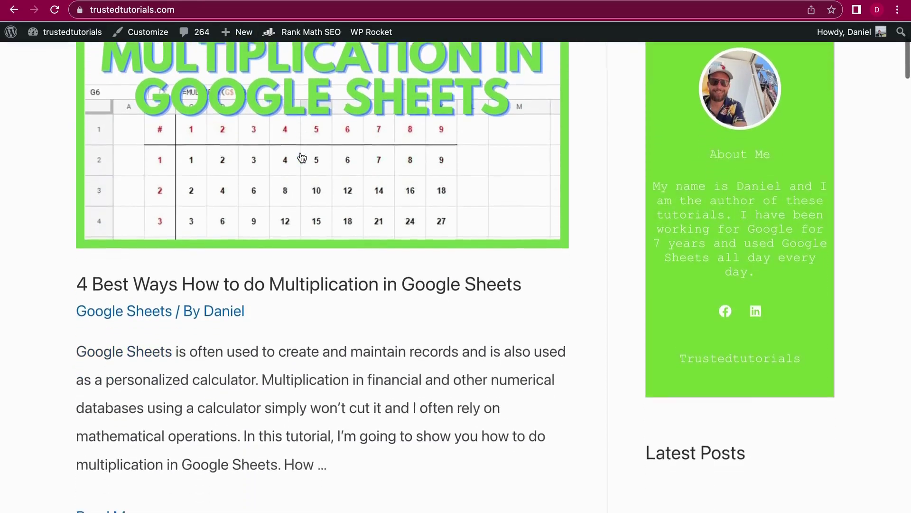
{"action": "scroll", "coordinate": [299, 153], "scroll_direction": "down", "scroll_amount": 4}
{"action": "scroll", "coordinate": [299, 152], "scroll_direction": "down", "scroll_amount": 3}
{"action": "scroll", "coordinate": [299, 153], "scroll_direction": "up", "scroll_amount": 3}
{"action": "scroll", "coordinate": [299, 153], "scroll_direction": "up", "scroll_amount": 3}
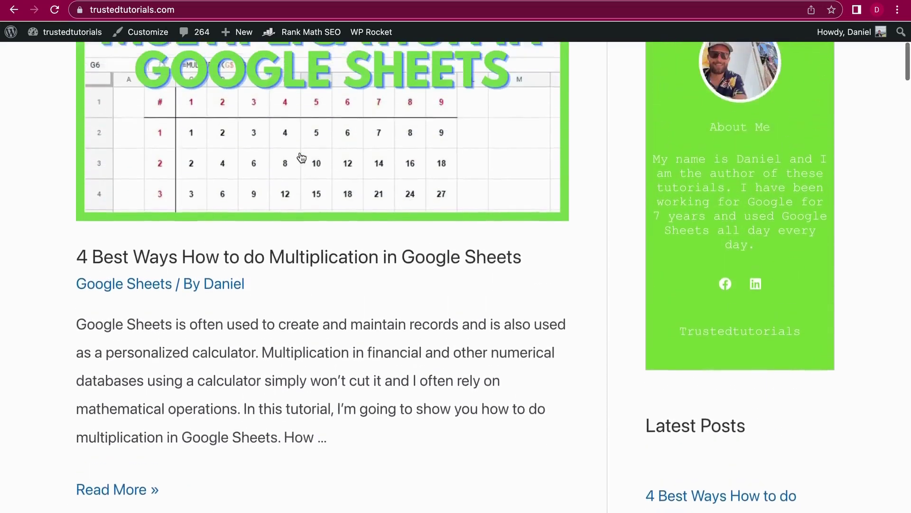
{"action": "scroll", "coordinate": [299, 153], "scroll_direction": "up", "scroll_amount": 2}
- Open the '4 Best Ways How to do Multiplication in Google Sheets' blog post
{"action": "left_click", "coordinate": [301, 157]}
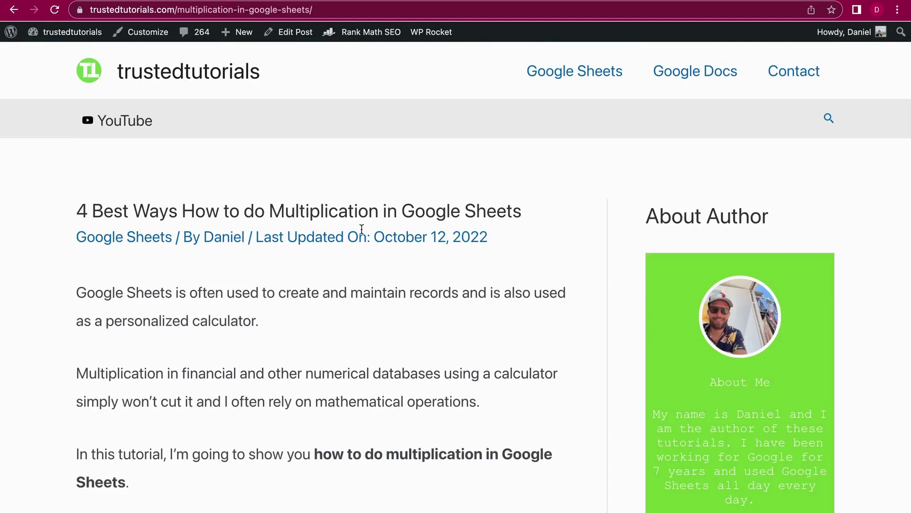
{"action": "scroll", "coordinate": [361, 229], "scroll_direction": "down", "scroll_amount": 5}
{"action": "scroll", "coordinate": [361, 234], "scroll_direction": "down", "scroll_amount": 5}
{"action": "scroll", "coordinate": [361, 234], "scroll_direction": "down", "scroll_amount": 2}
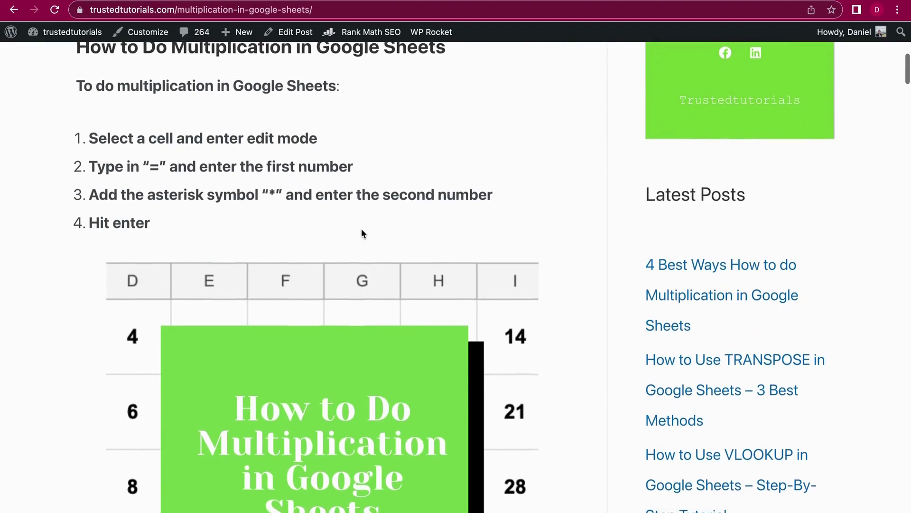
{"action": "scroll", "coordinate": [362, 233], "scroll_direction": "down", "scroll_amount": 3}
{"action": "scroll", "coordinate": [361, 234], "scroll_direction": "down", "scroll_amount": 5}
{"action": "scroll", "coordinate": [362, 228], "scroll_direction": "down", "scroll_amount": 2}
{"action": "scroll", "coordinate": [361, 228], "scroll_direction": "down", "scroll_amount": 3}
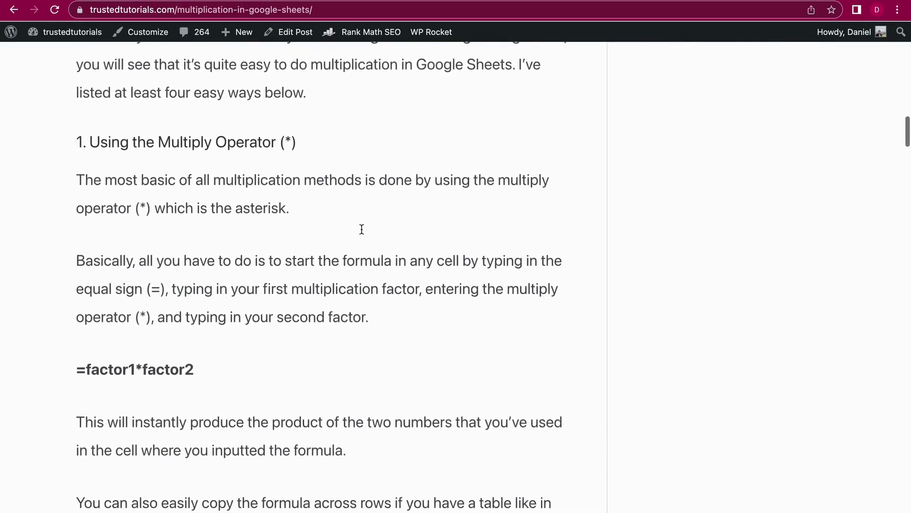
{"action": "scroll", "coordinate": [362, 229], "scroll_direction": "down", "scroll_amount": 1}
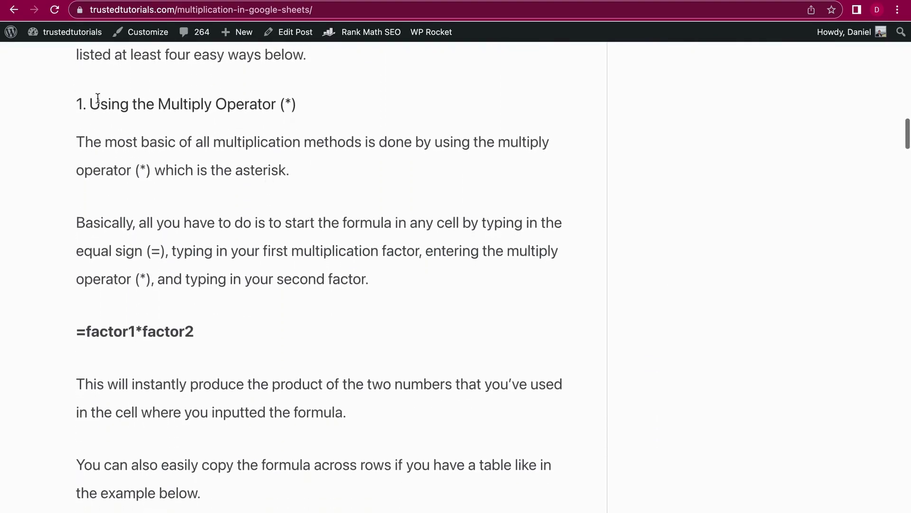
{"action": "double_click", "coordinate": [288, 104]}
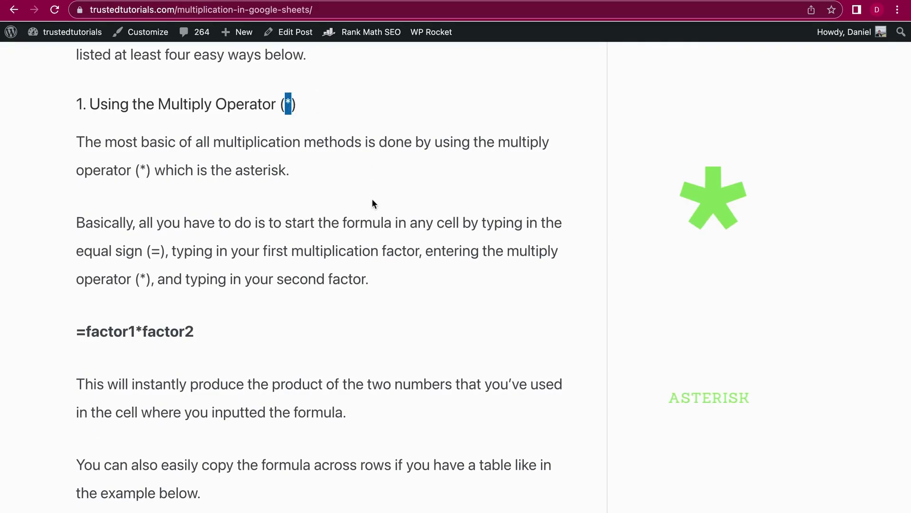
{"action": "scroll", "coordinate": [371, 284], "scroll_direction": "down", "scroll_amount": 2}
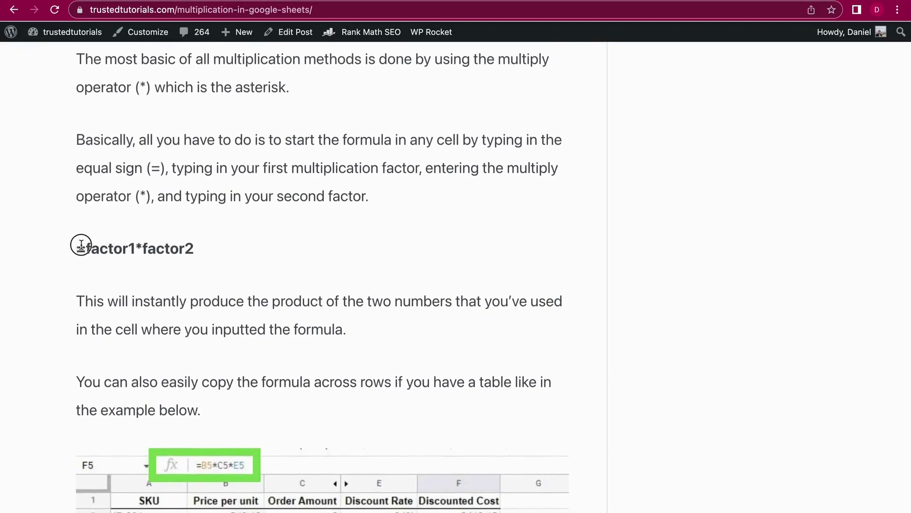
{"action": "left_click_drag", "start_coordinate": [78, 248], "coordinate": [207, 254]}
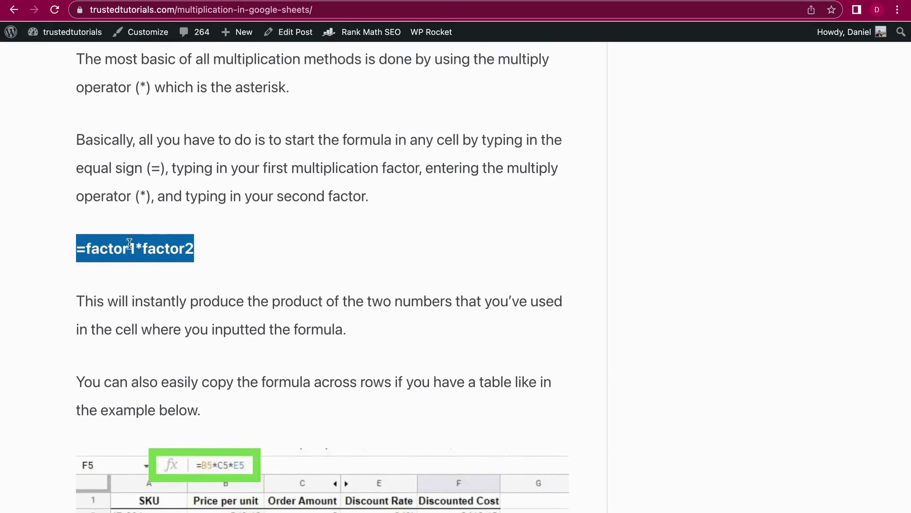
{"action": "left_click", "coordinate": [237, 264]}
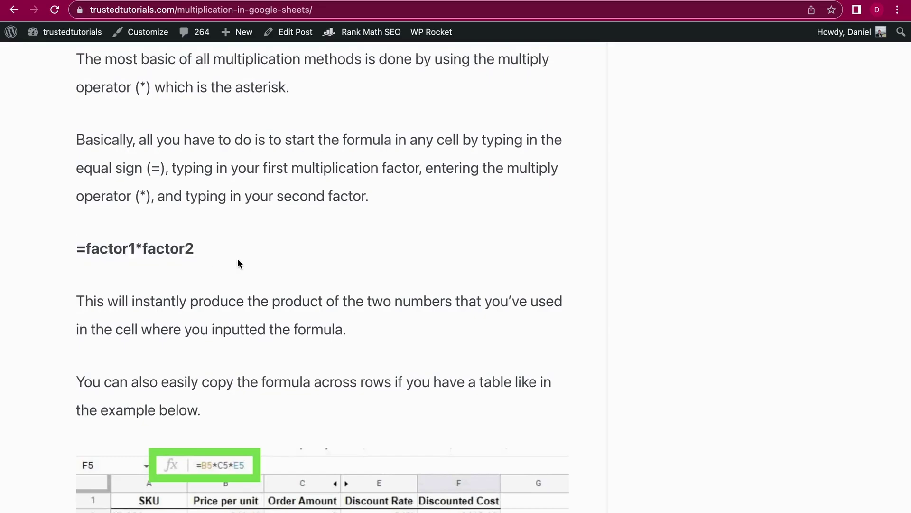
{"action": "scroll", "coordinate": [238, 264], "scroll_direction": "down", "scroll_amount": 2}
{"action": "scroll", "coordinate": [238, 264], "scroll_direction": "down", "scroll_amount": 2}
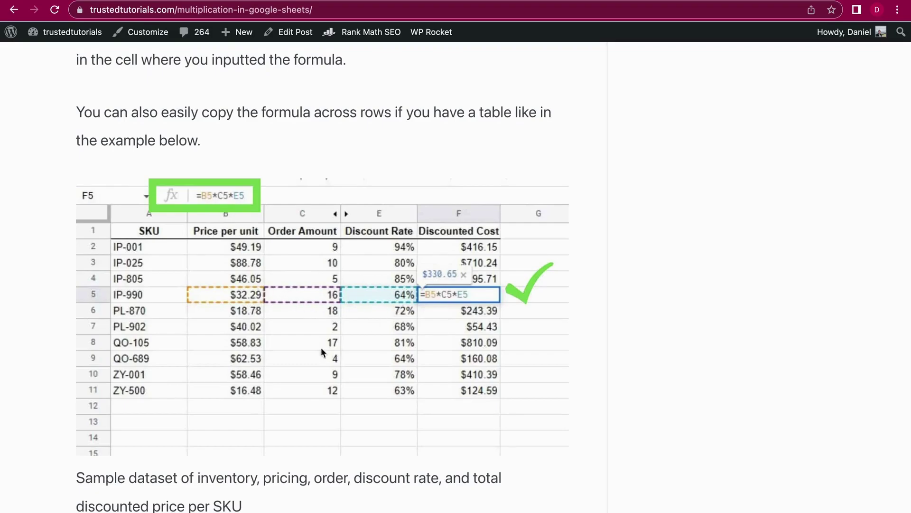
{"action": "scroll", "coordinate": [308, 366], "scroll_direction": "down", "scroll_amount": 2}
{"action": "scroll", "coordinate": [308, 366], "scroll_direction": "down", "scroll_amount": 4}
{"action": "scroll", "coordinate": [308, 367], "scroll_direction": "down", "scroll_amount": 2}
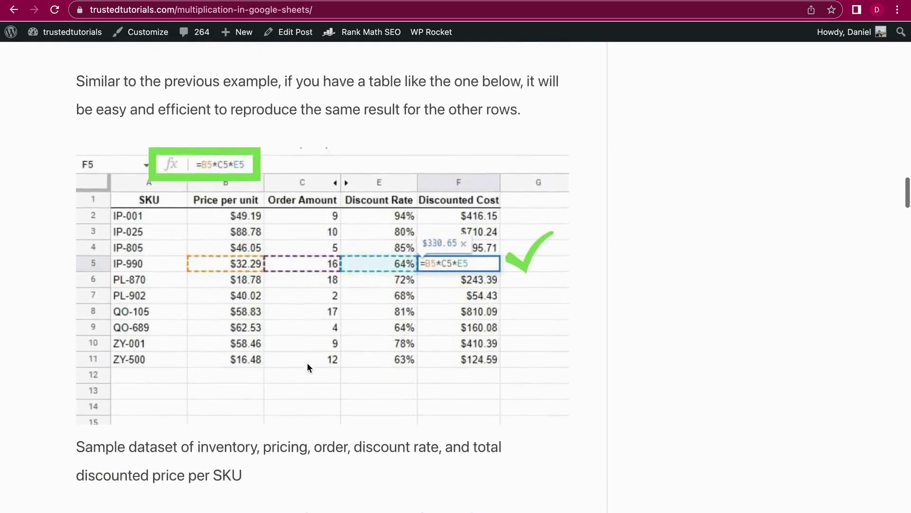
{"action": "scroll", "coordinate": [307, 362], "scroll_direction": "down", "scroll_amount": 3}
{"action": "scroll", "coordinate": [307, 362], "scroll_direction": "down", "scroll_amount": 2}
{"action": "scroll", "coordinate": [307, 363], "scroll_direction": "up", "scroll_amount": 2}
{"action": "scroll", "coordinate": [307, 363], "scroll_direction": "up", "scroll_amount": 2}
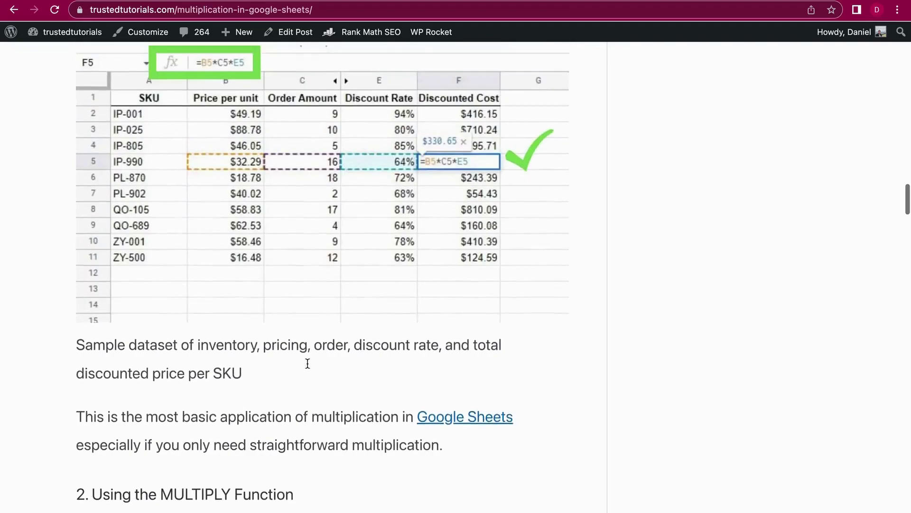
{"action": "scroll", "coordinate": [308, 364], "scroll_direction": "down", "scroll_amount": 2}
{"action": "scroll", "coordinate": [308, 363], "scroll_direction": "down", "scroll_amount": 3}
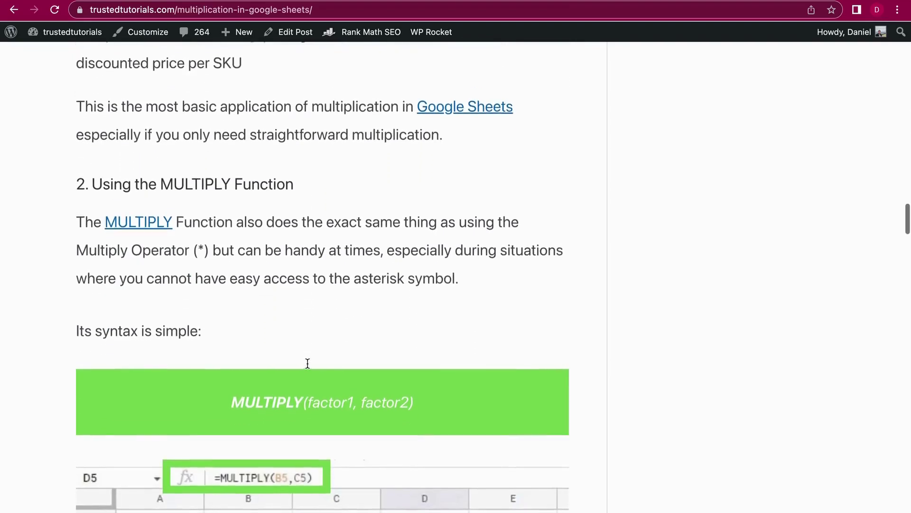
{"action": "scroll", "coordinate": [306, 363], "scroll_direction": "up", "scroll_amount": 6}
{"action": "scroll", "coordinate": [307, 362], "scroll_direction": "up", "scroll_amount": 3}
{"action": "scroll", "coordinate": [307, 363], "scroll_direction": "up", "scroll_amount": 2}
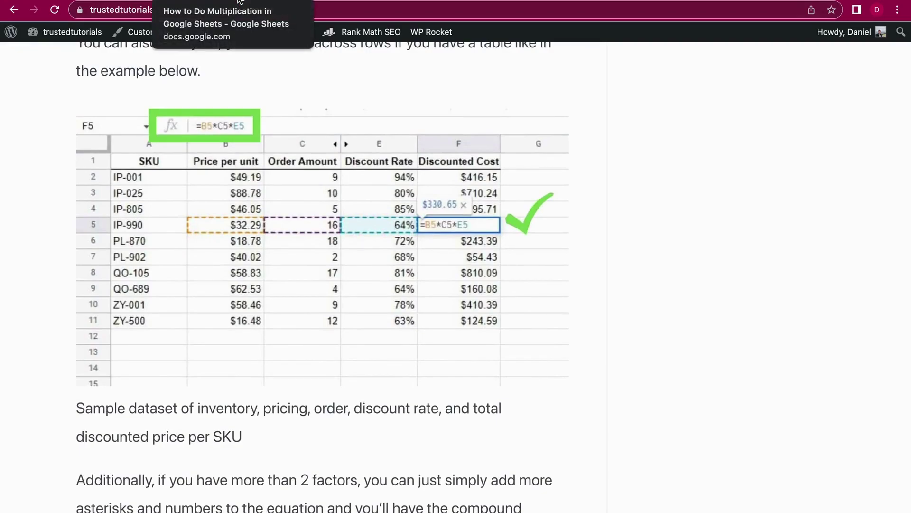
- Enter =C2*D2 in L2 of the multiplication table and decline the autofill suggestion
{"action": "left_click", "coordinate": [239, 2]}
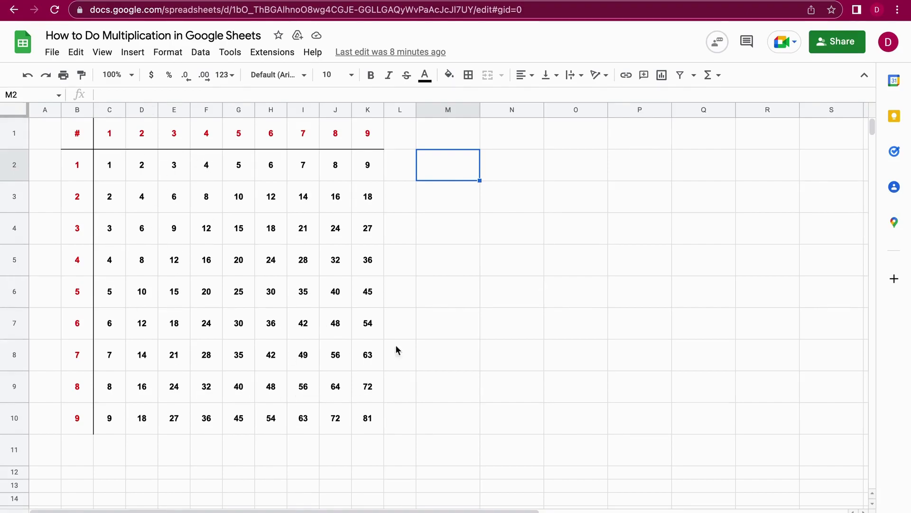
{"action": "left_click", "coordinate": [406, 169]}
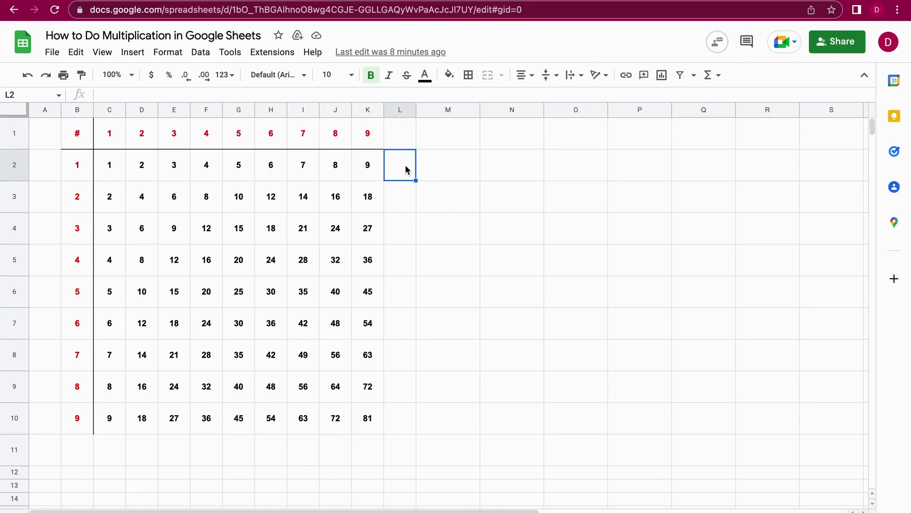
{"action": "type", "text": "="}
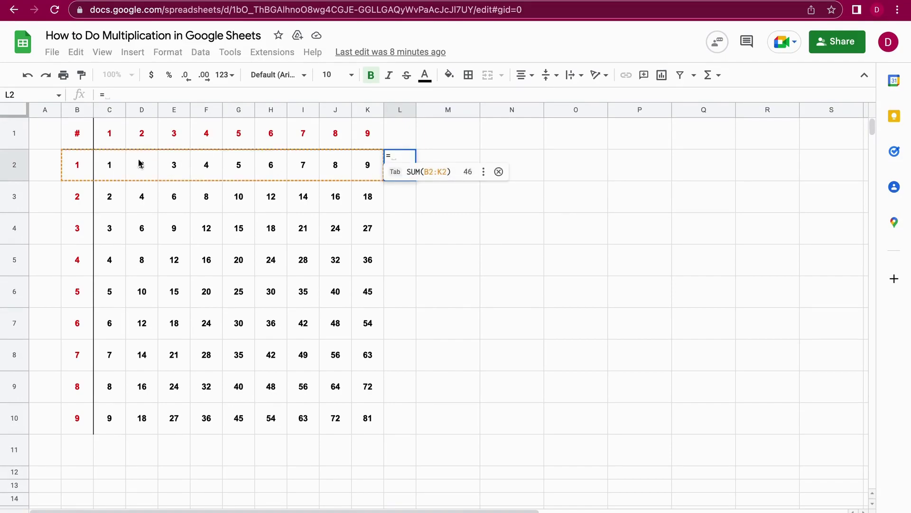
{"action": "left_click", "coordinate": [115, 168]}
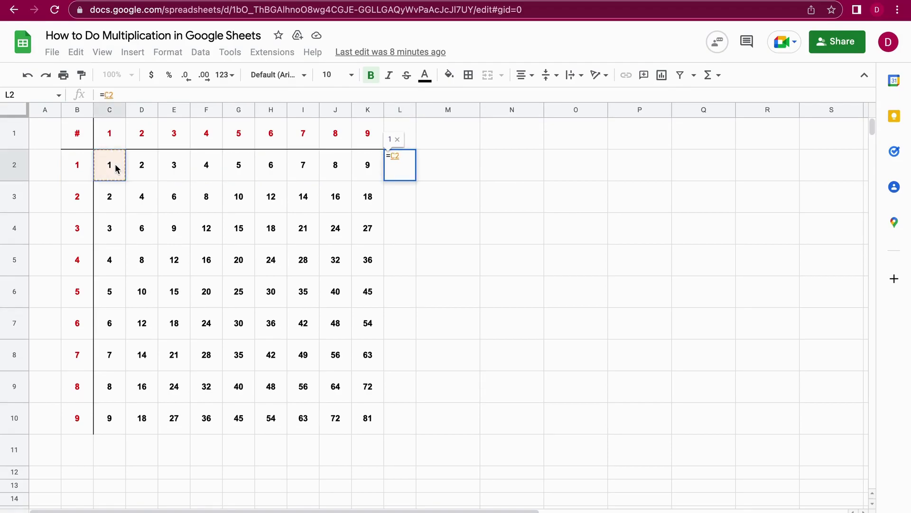
{"action": "type", "text": "*"}
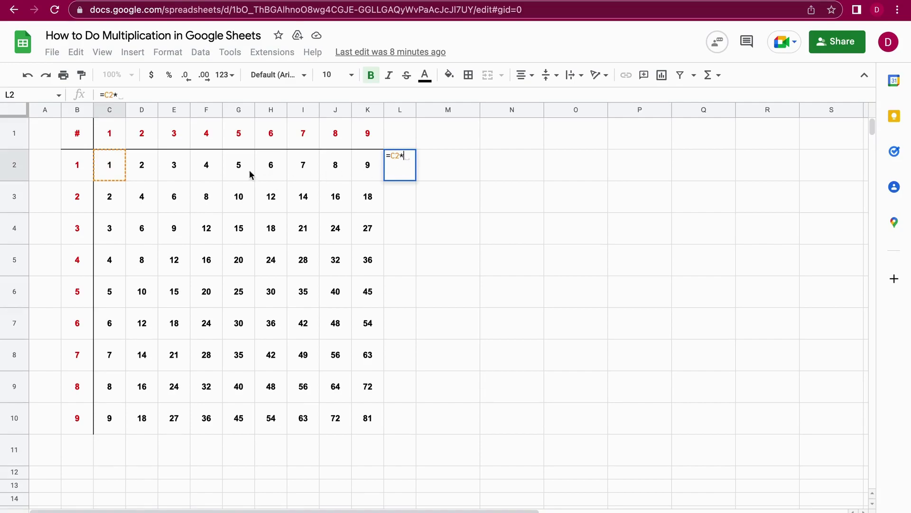
{"action": "left_click", "coordinate": [142, 170]}
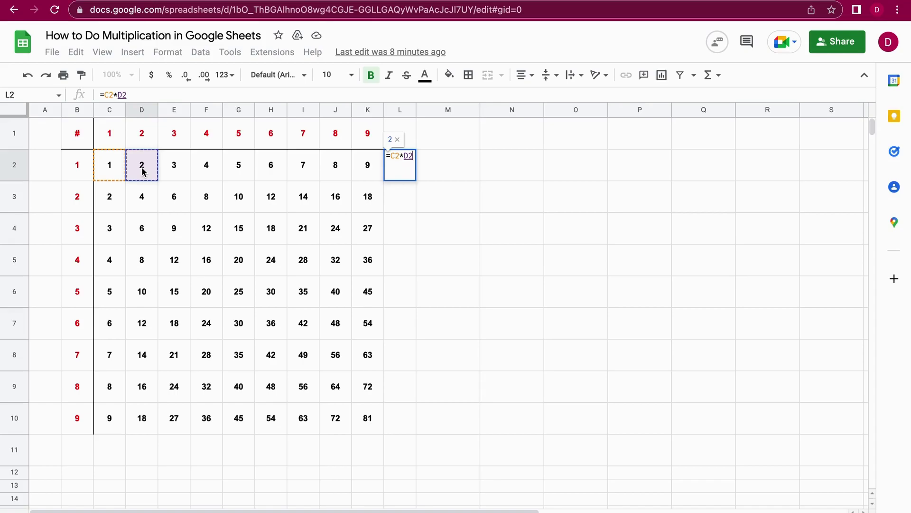
{"action": "key", "text": "Return"}
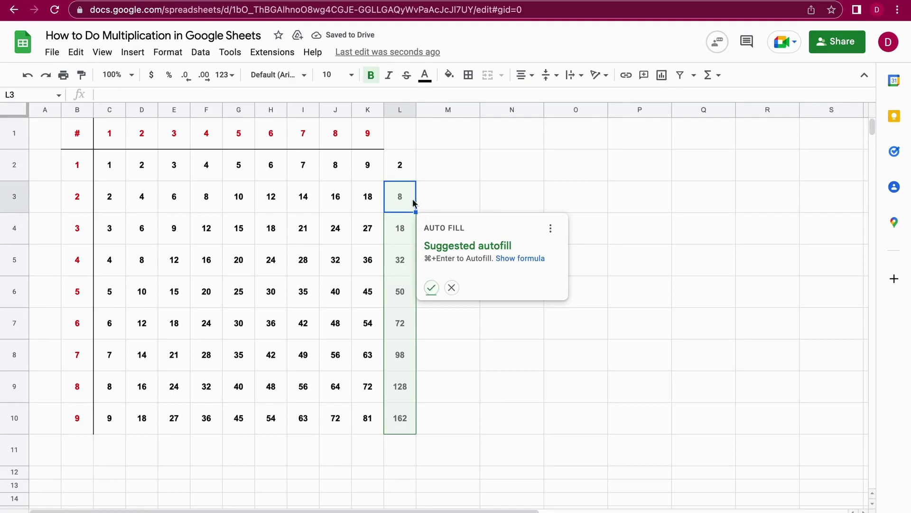
{"action": "left_click", "coordinate": [452, 289]}
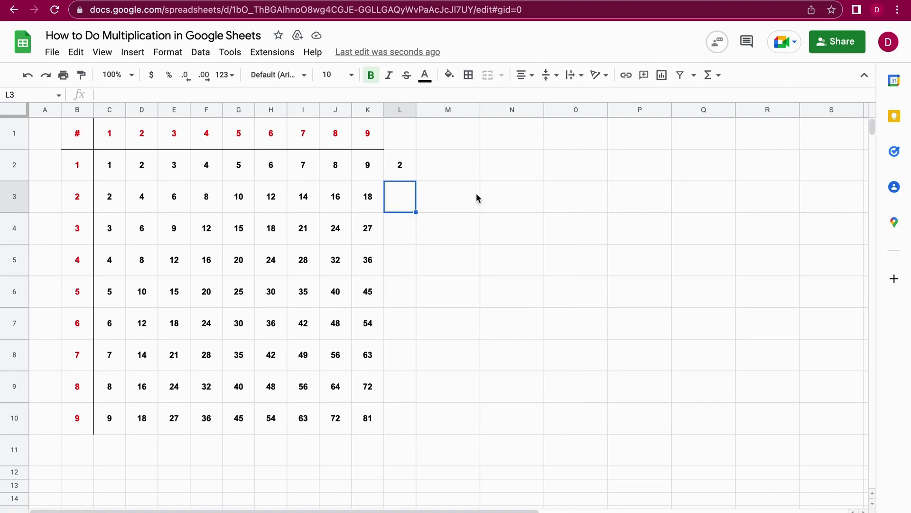
- Select L2 to check its C2*D2 formula returning 2
{"action": "left_click", "coordinate": [402, 166]}
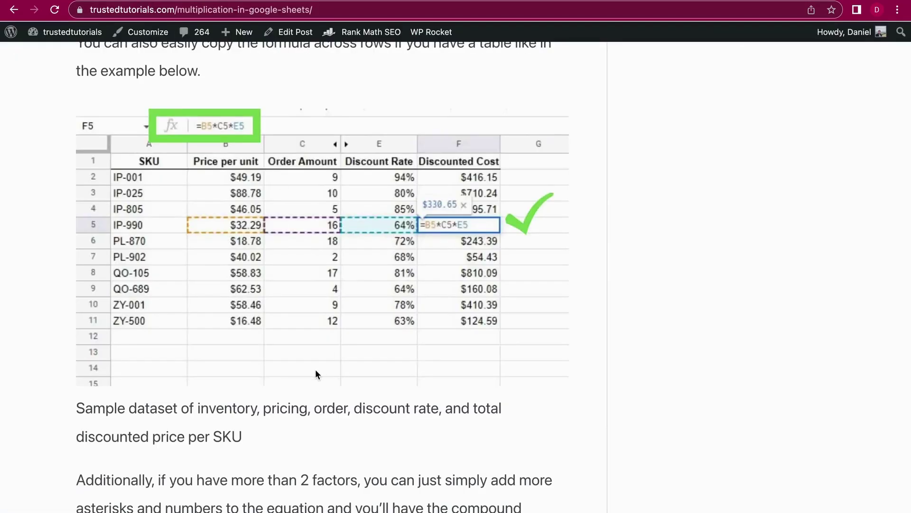
{"action": "scroll", "coordinate": [315, 372], "scroll_direction": "down", "scroll_amount": 3}
{"action": "scroll", "coordinate": [316, 369], "scroll_direction": "down", "scroll_amount": 5}
{"action": "scroll", "coordinate": [315, 369], "scroll_direction": "down", "scroll_amount": 5}
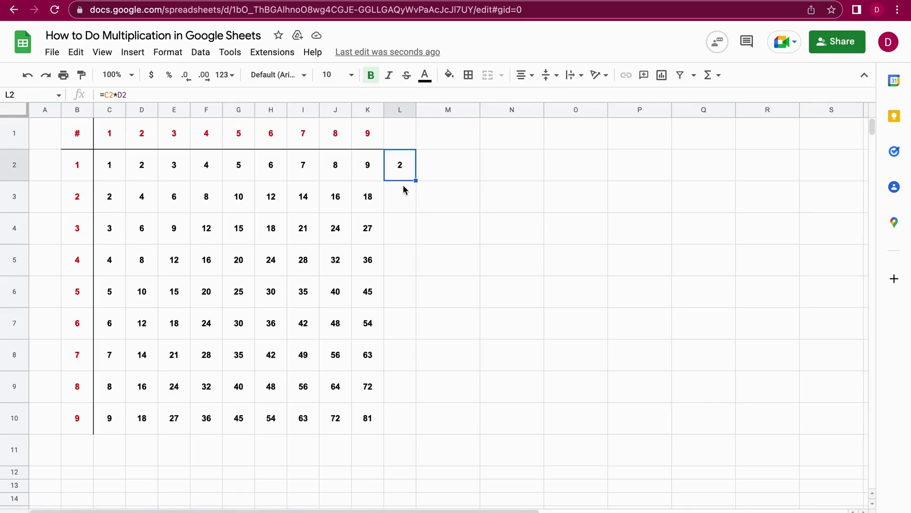
- Replace L2 with =MULTIPLY(E2,F2), which returns 12
{"action": "key", "text": "Delete"}
{"action": "type", "text": "="}
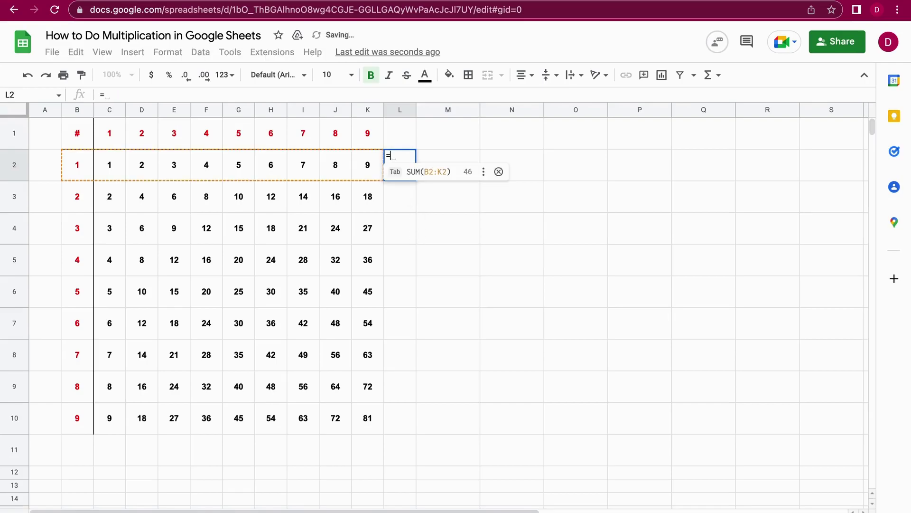
{"action": "type", "text": "MULTIPLY"}
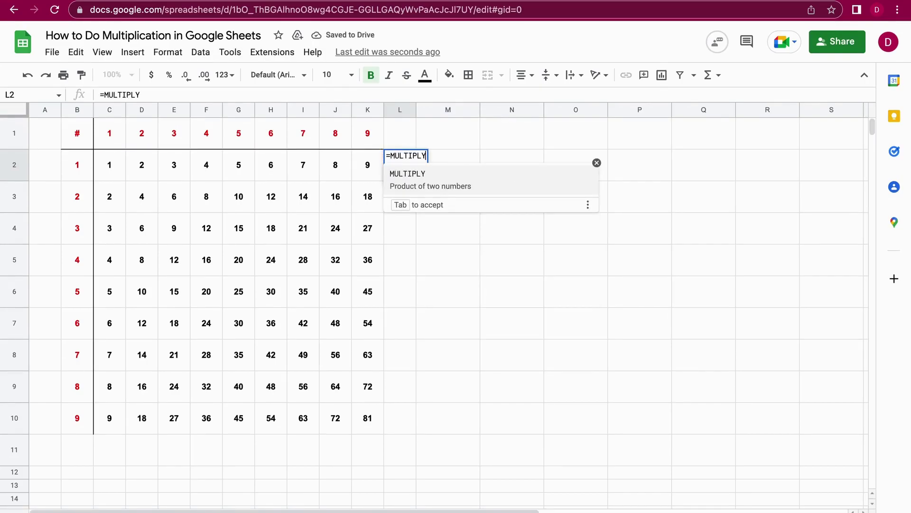
{"action": "type", "text": "("}
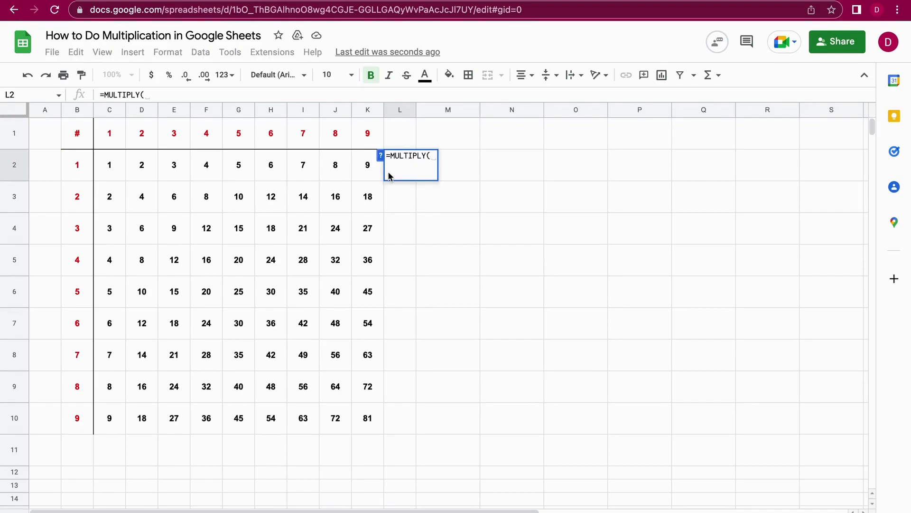
{"action": "left_click", "coordinate": [174, 174]}
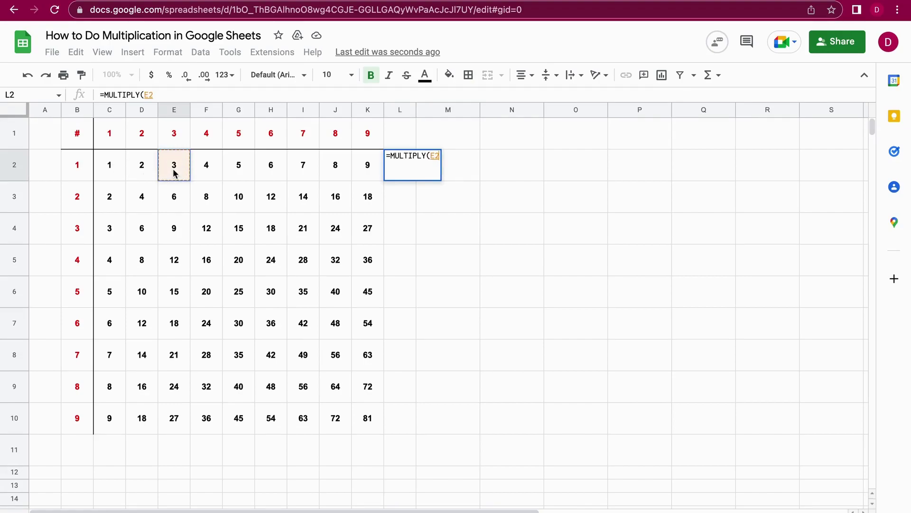
{"action": "type", "text": ","}
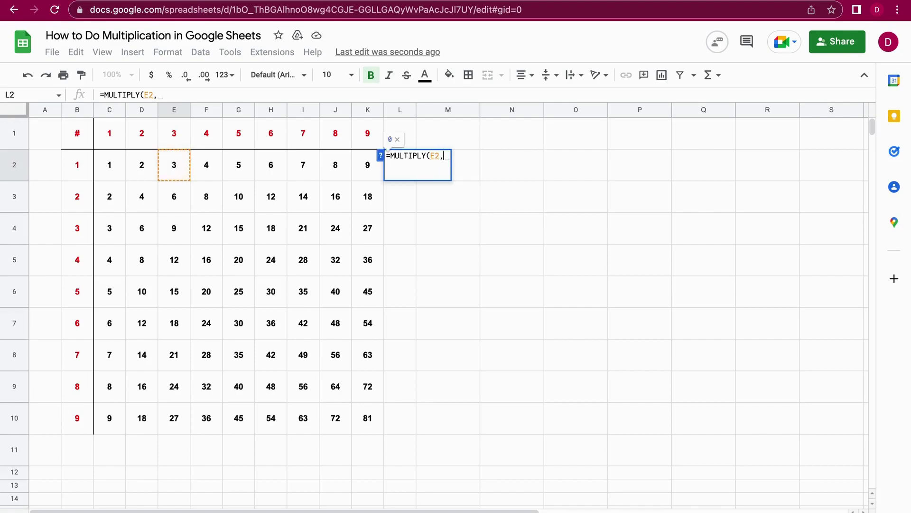
{"action": "left_click", "coordinate": [206, 173]}
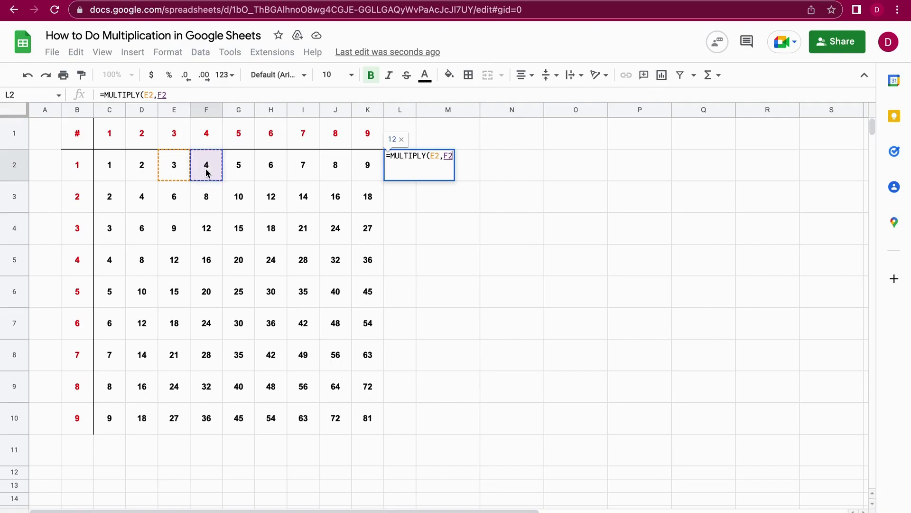
{"action": "type", "text": ")"}
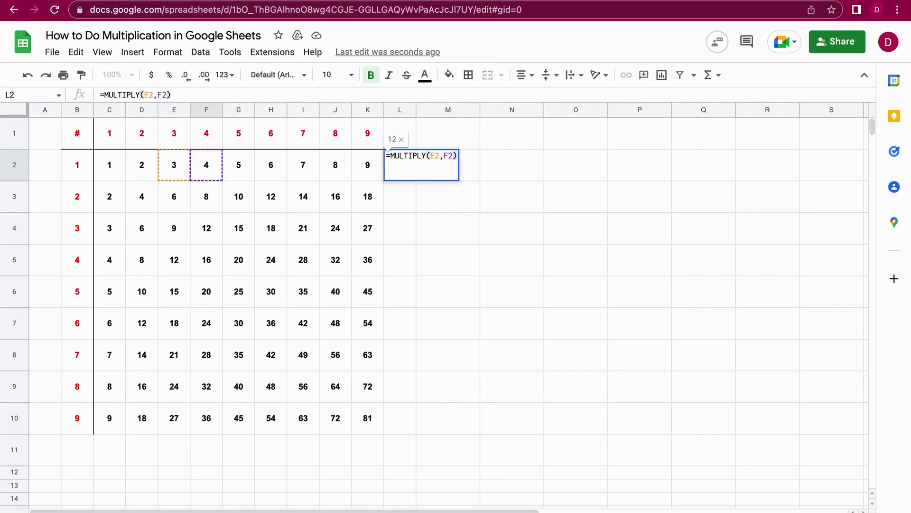
{"action": "key", "text": "Return"}
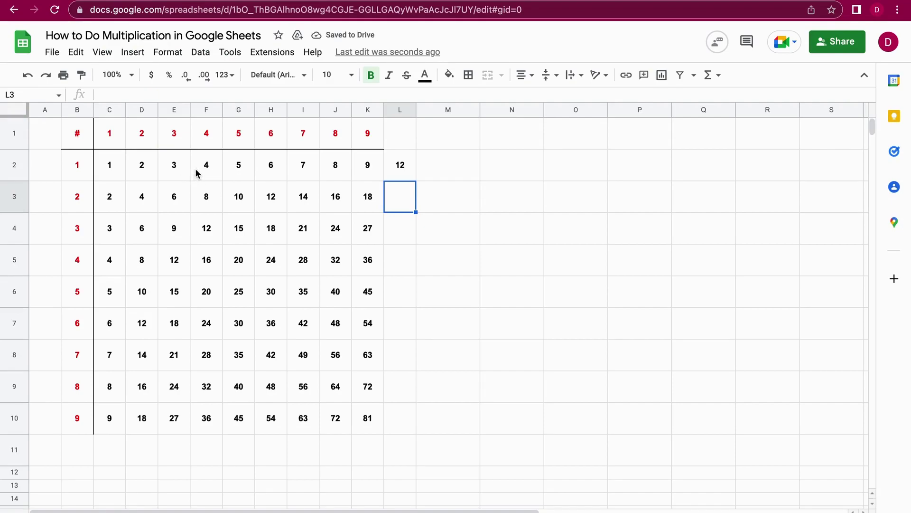
- Add G2 as a third MULTIPLY argument in L2, producing #N/A
{"action": "left_click", "coordinate": [400, 171]}
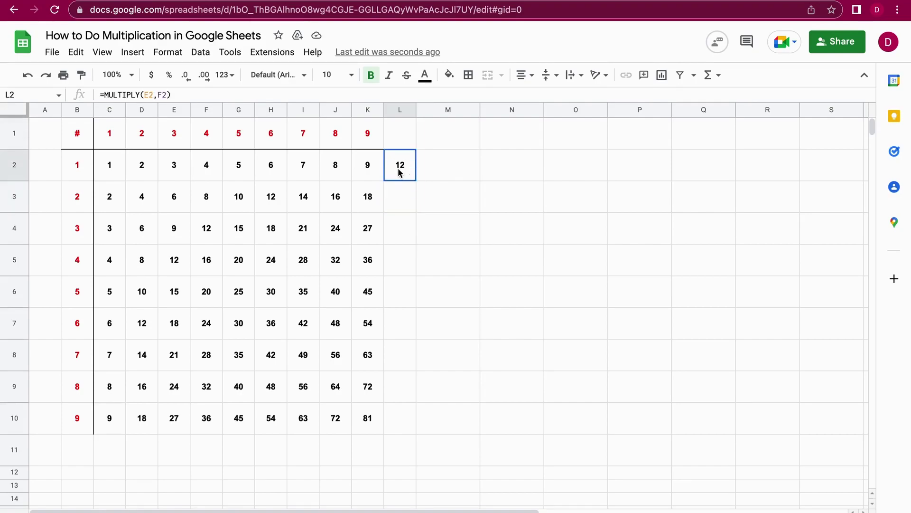
{"action": "double_click", "coordinate": [399, 173]}
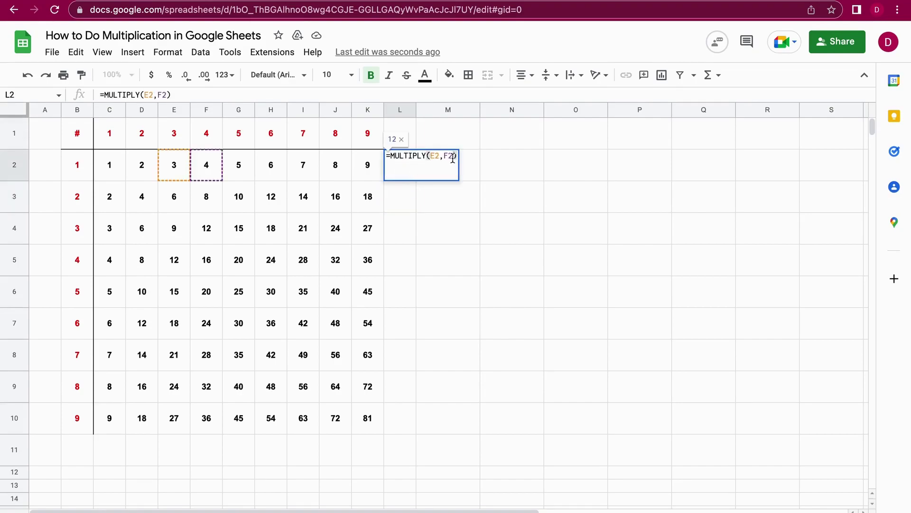
{"action": "left_click", "coordinate": [452, 158]}
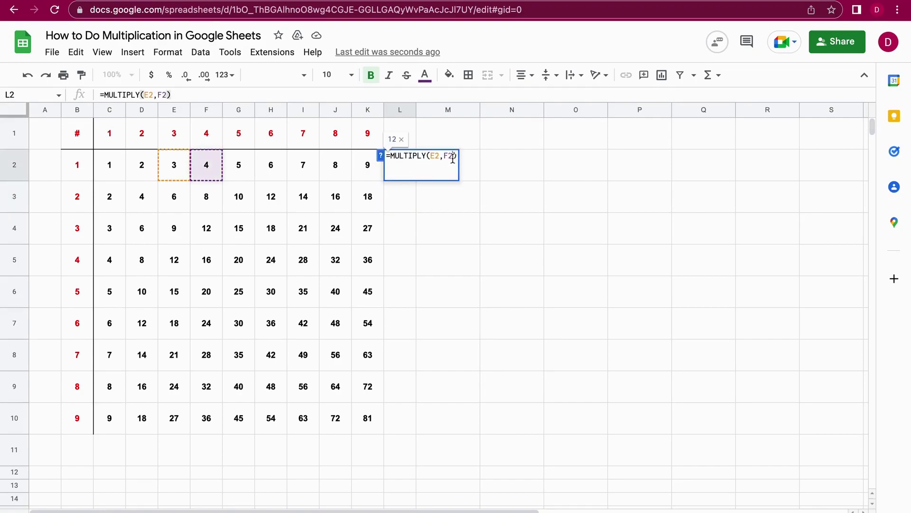
{"action": "type", "text": ","}
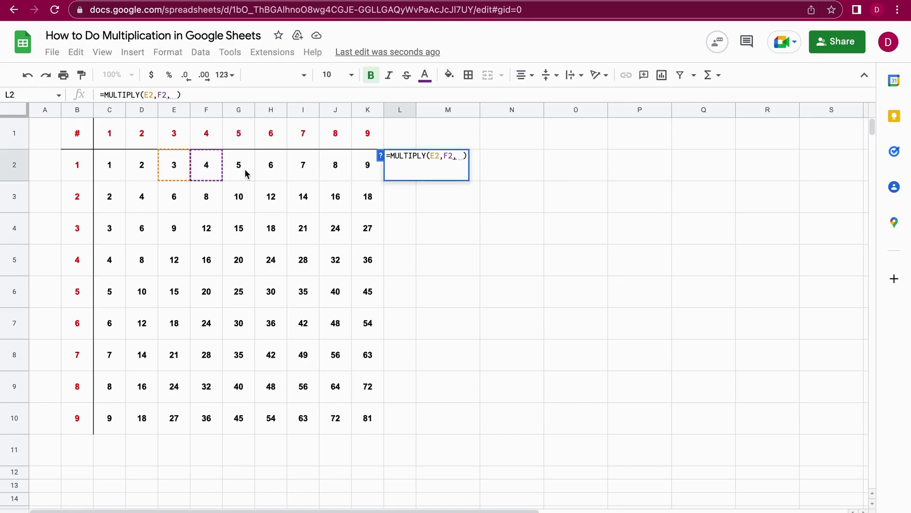
{"action": "left_click", "coordinate": [240, 169]}
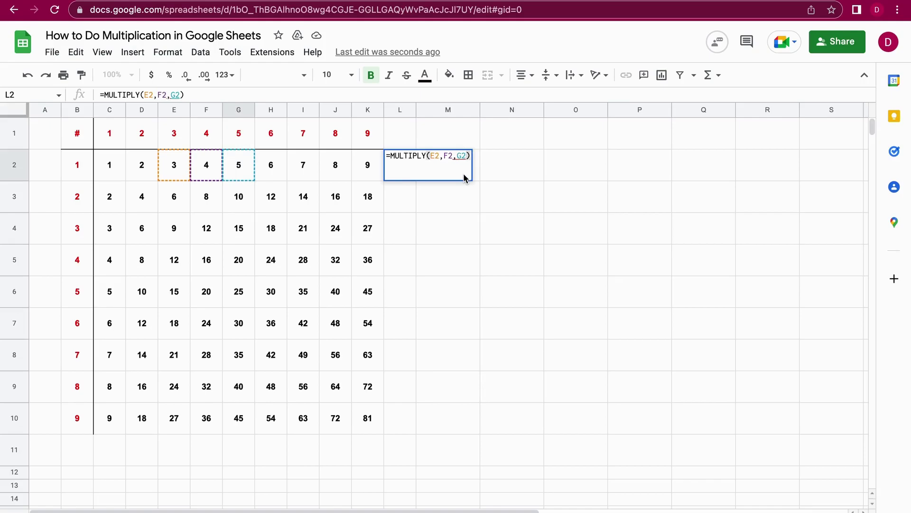
{"action": "key", "text": "Return"}
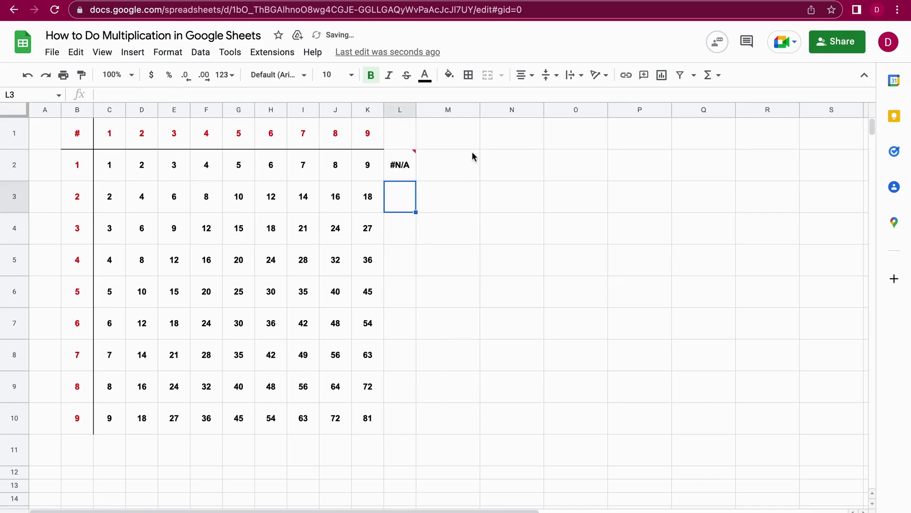
{"action": "left_click", "coordinate": [404, 168]}
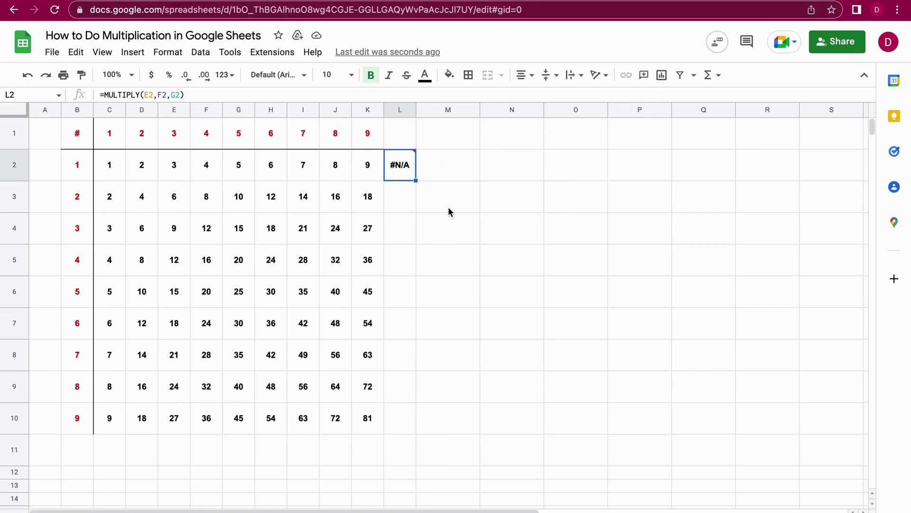
- Clear L2 and highlight the PRODUCT function syntax in the article
{"action": "key", "text": "Delete"}
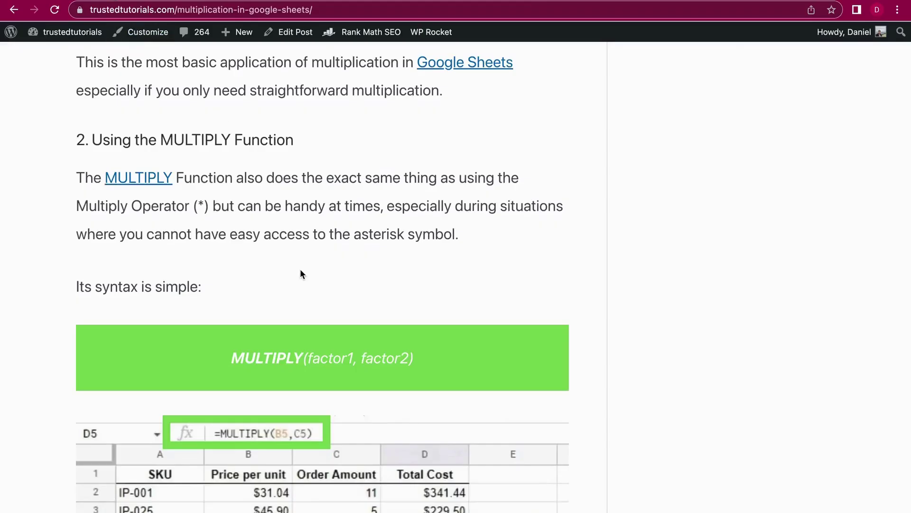
{"action": "scroll", "coordinate": [300, 270], "scroll_direction": "down", "scroll_amount": 3}
{"action": "scroll", "coordinate": [300, 270], "scroll_direction": "down", "scroll_amount": 4}
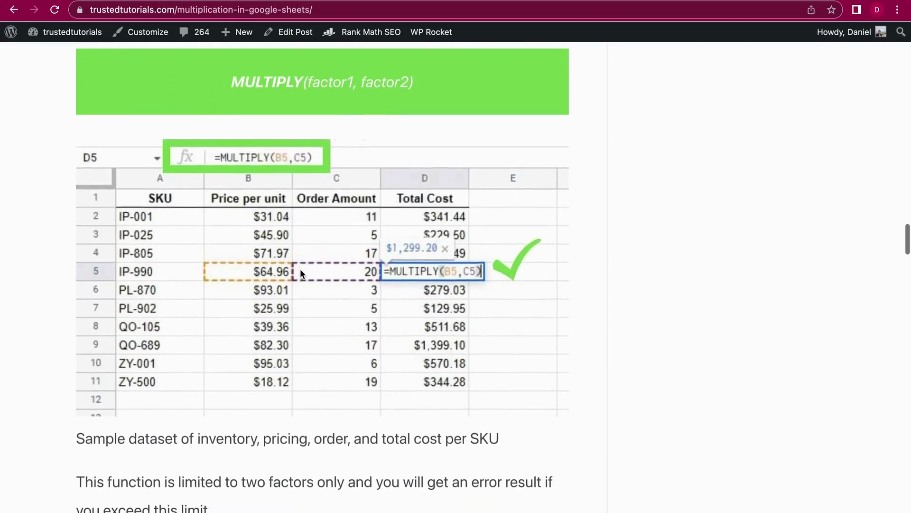
{"action": "scroll", "coordinate": [299, 270], "scroll_direction": "down", "scroll_amount": 3}
{"action": "scroll", "coordinate": [299, 268], "scroll_direction": "down", "scroll_amount": 6}
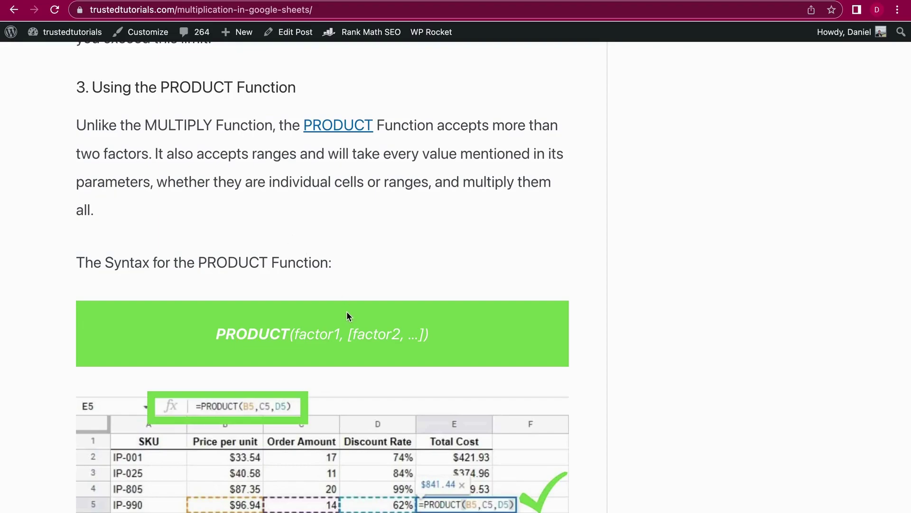
{"action": "scroll", "coordinate": [347, 313], "scroll_direction": "down", "scroll_amount": 1}
{"action": "left_click_drag", "start_coordinate": [224, 281], "coordinate": [429, 299]}
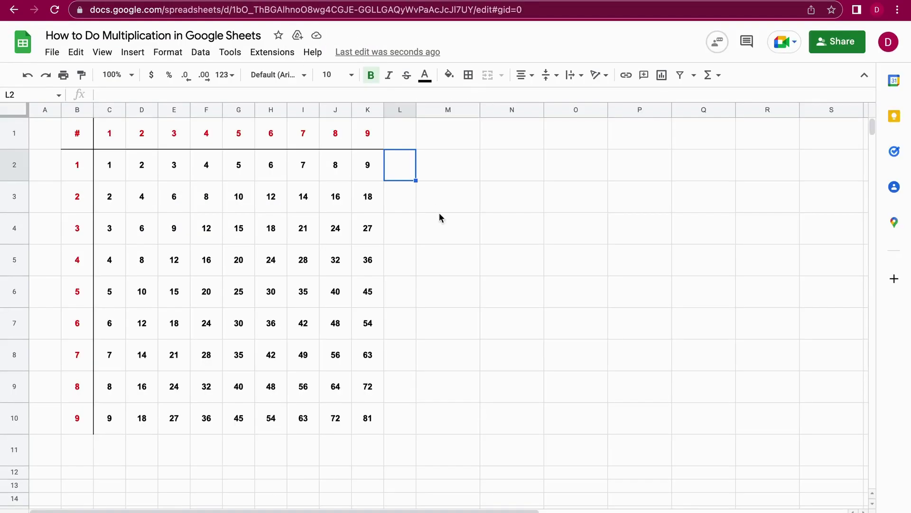
{"action": "type", "text": "=PROD"}
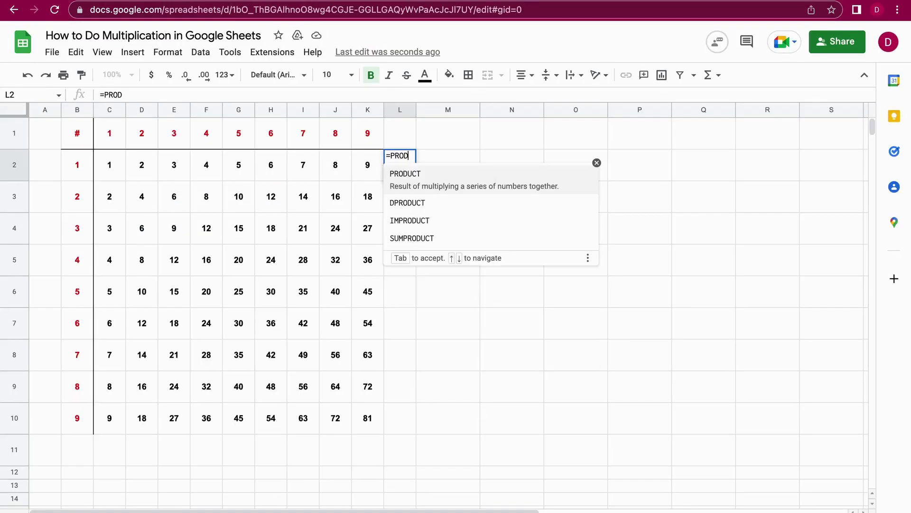
{"action": "type", "text": "UCT("}
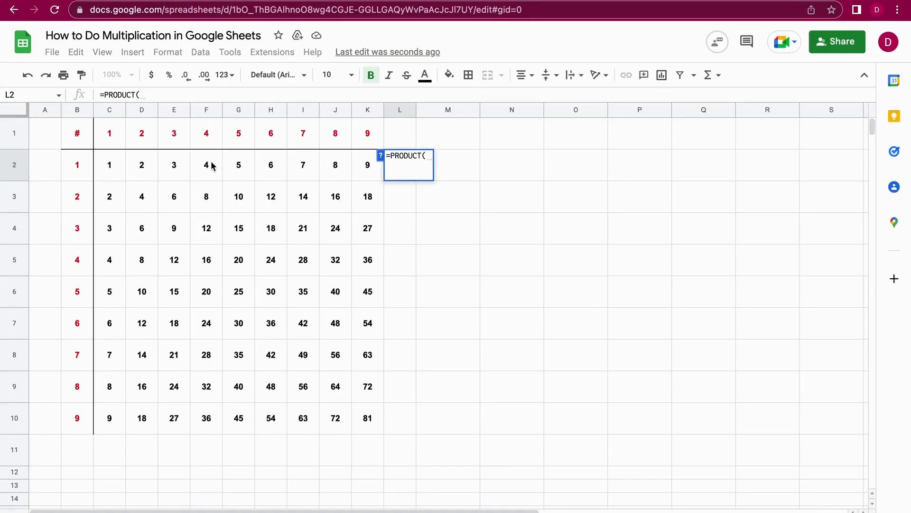
- Enter =PRODUCT(E2,F2,G2) in L2, returning 60
{"action": "left_click", "coordinate": [178, 168]}
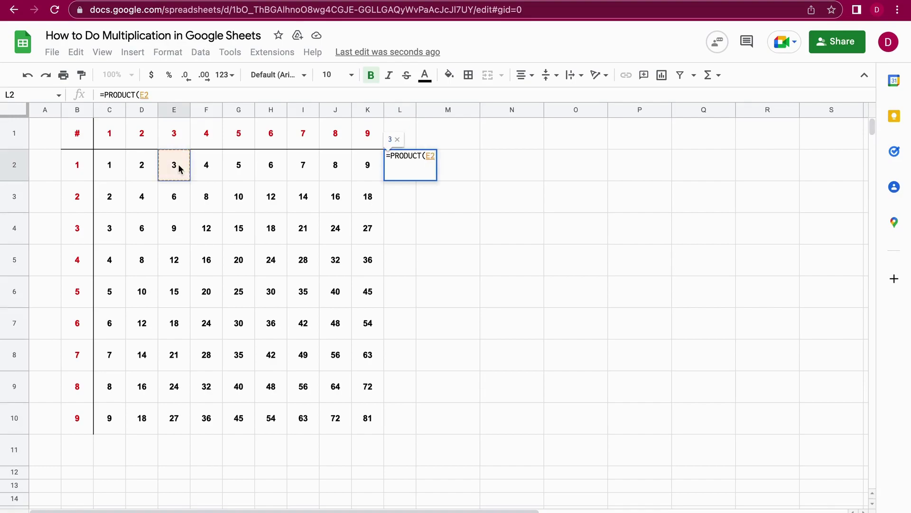
{"action": "type", "text": ","}
{"action": "left_click", "coordinate": [205, 168]}
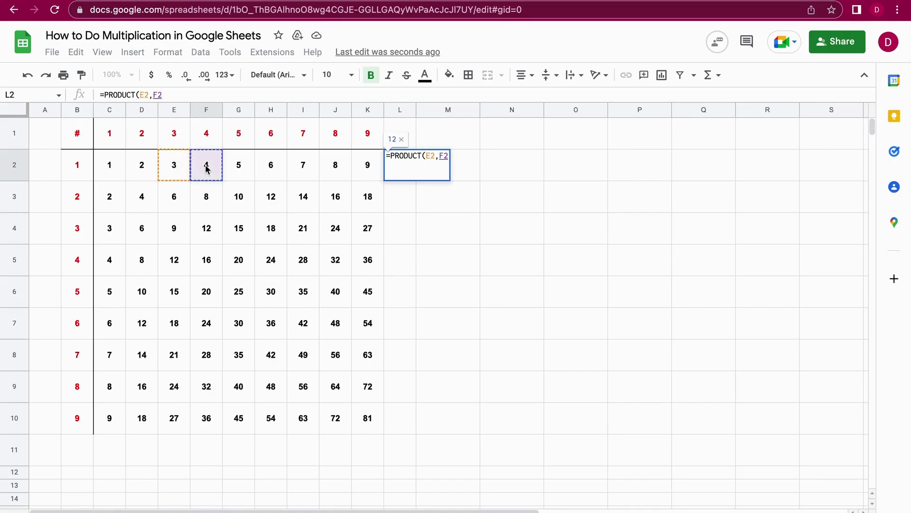
{"action": "type", "text": ","}
{"action": "left_click", "coordinate": [238, 175]}
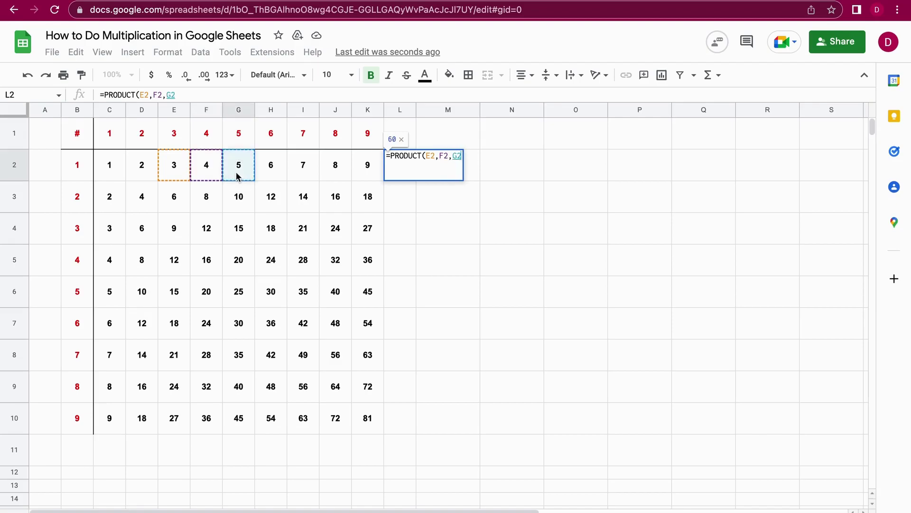
{"action": "type", "text": ")"}
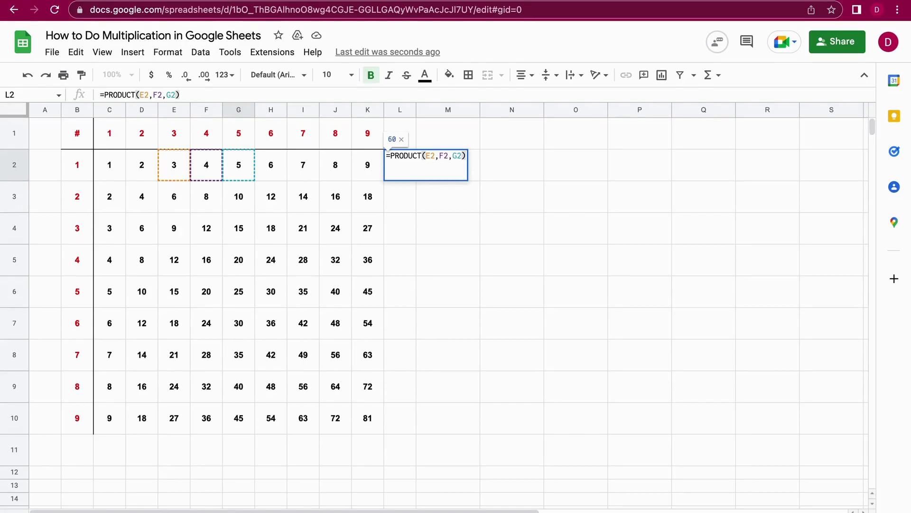
{"action": "key", "text": "Return"}
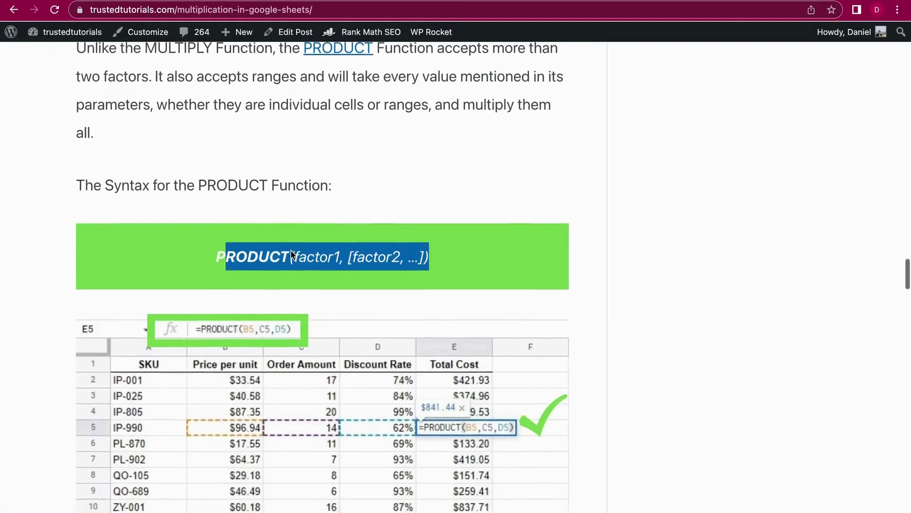
{"action": "scroll", "coordinate": [291, 251], "scroll_direction": "down", "scroll_amount": 5}
{"action": "scroll", "coordinate": [291, 251], "scroll_direction": "down", "scroll_amount": 2}
{"action": "scroll", "coordinate": [291, 250], "scroll_direction": "down", "scroll_amount": 1}
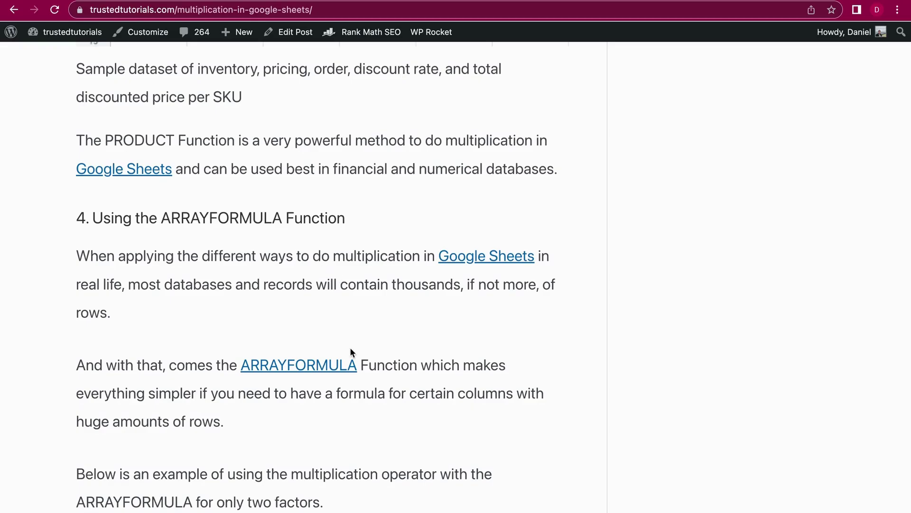
{"action": "scroll", "coordinate": [349, 351], "scroll_direction": "down", "scroll_amount": 5}
{"action": "scroll", "coordinate": [350, 352], "scroll_direction": "down", "scroll_amount": 3}
{"action": "scroll", "coordinate": [349, 352], "scroll_direction": "down", "scroll_amount": 3}
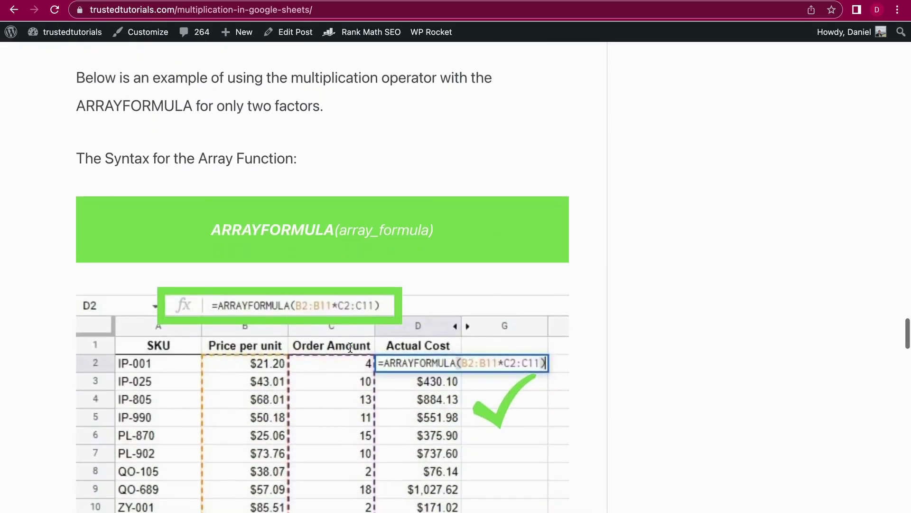
- Highlight the ARRAYFORMULA syntax line in the article's section 4
{"action": "left_click", "coordinate": [211, 228]}
{"action": "left_click_drag", "start_coordinate": [211, 229], "coordinate": [427, 243]}
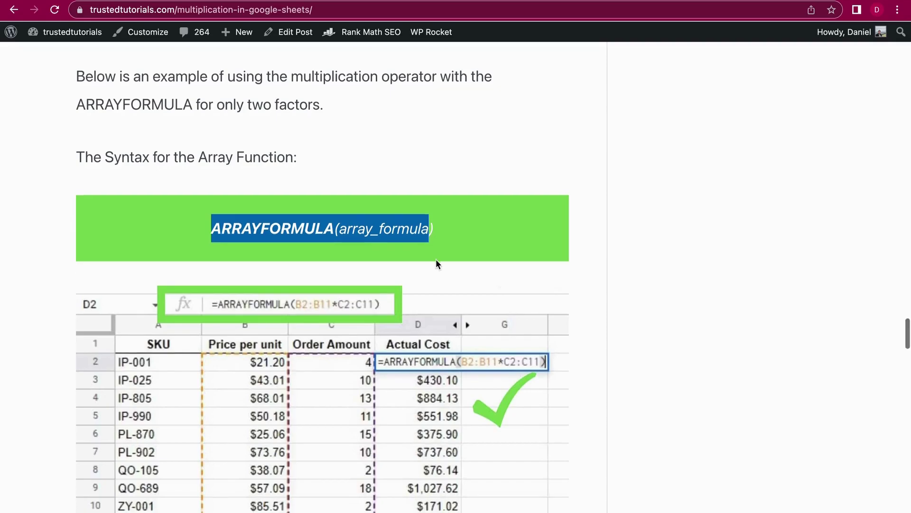
{"action": "scroll", "coordinate": [436, 258], "scroll_direction": "down", "scroll_amount": 1}
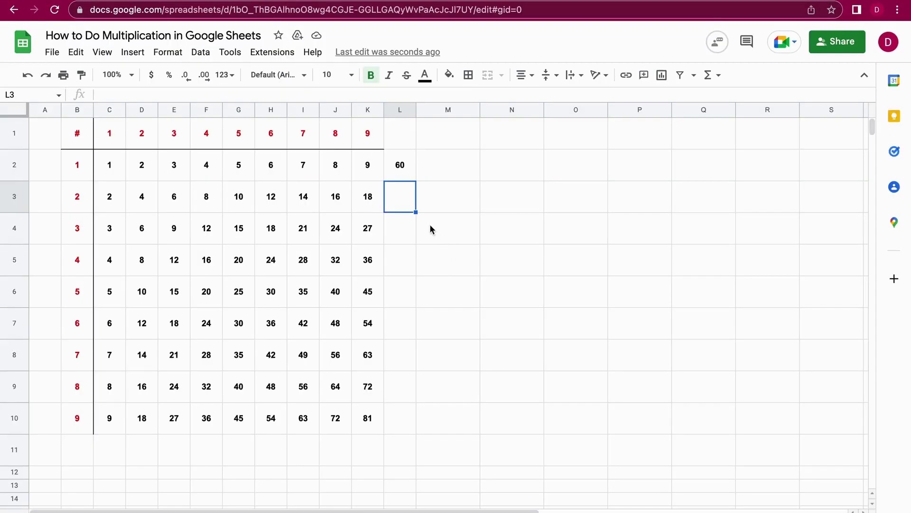
- Replace L2 with =ARRAYFORMULA(I2:I10*J2:J10), filling L2:L10 with 56 to 4536
{"action": "left_click", "coordinate": [406, 176]}
{"action": "key", "text": "Delete"}
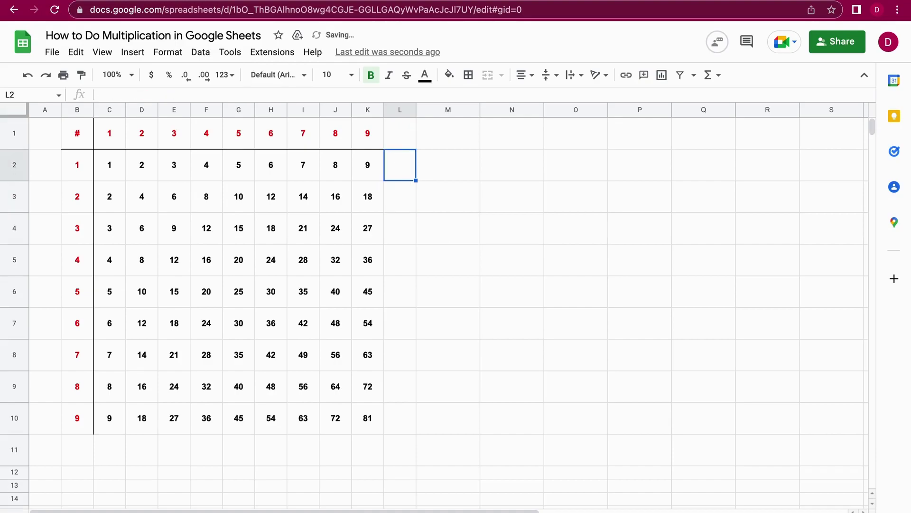
{"action": "type", "text": "=ARRA"}
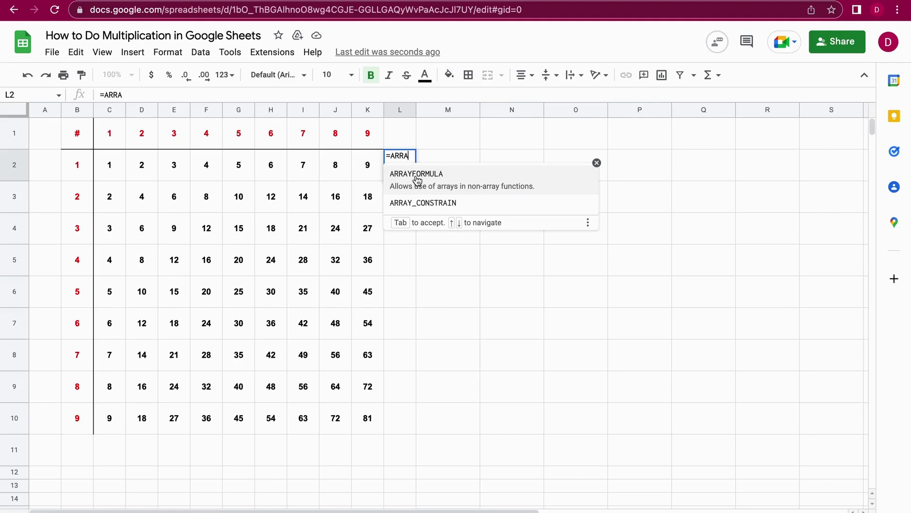
{"action": "left_click", "coordinate": [417, 179]}
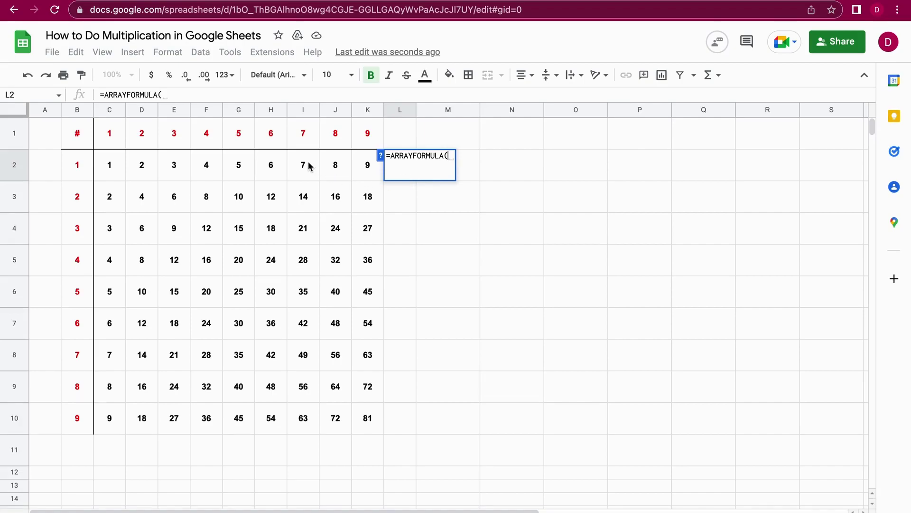
{"action": "left_click_drag", "start_coordinate": [308, 166], "coordinate": [314, 420]}
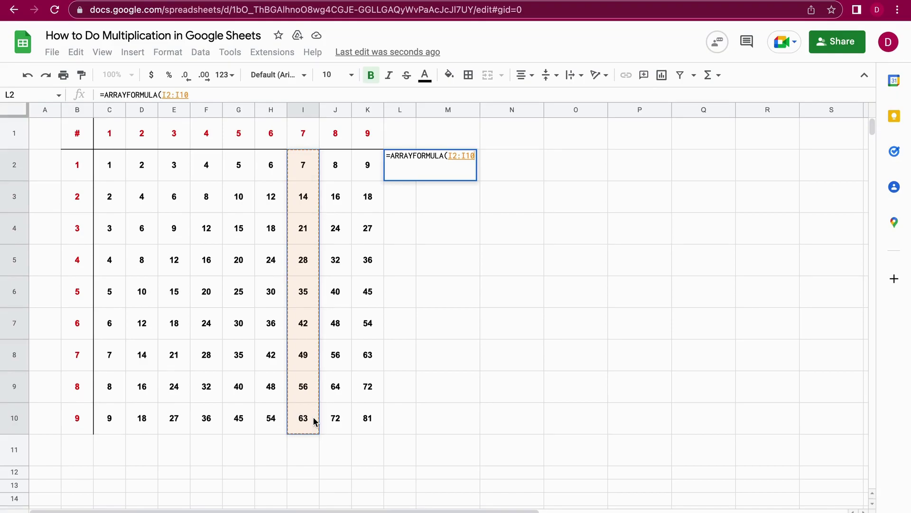
{"action": "type", "text": "*"}
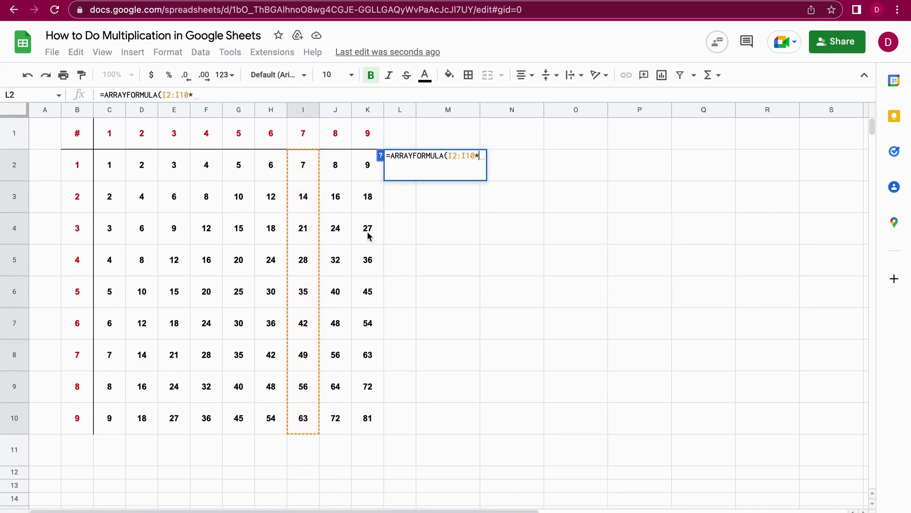
{"action": "left_click_drag", "start_coordinate": [336, 170], "coordinate": [343, 421]}
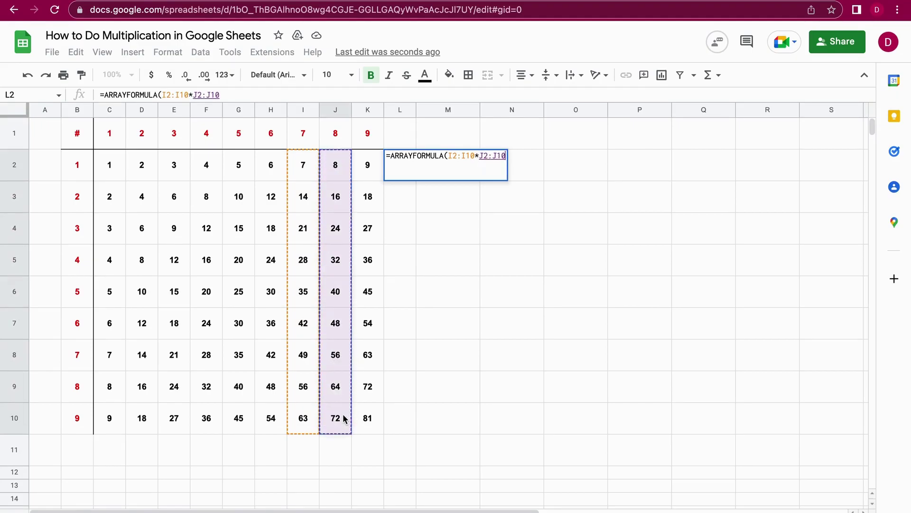
{"action": "type", "text": ")"}
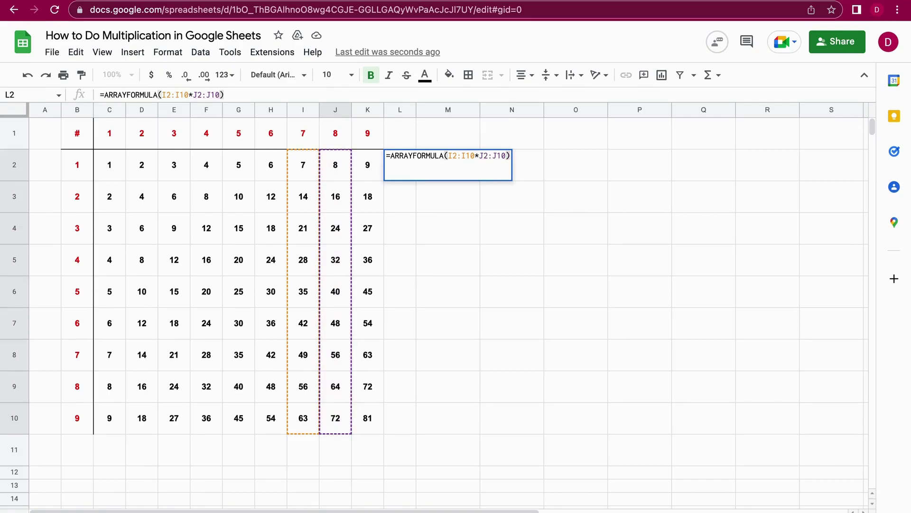
{"action": "key", "text": "Return"}
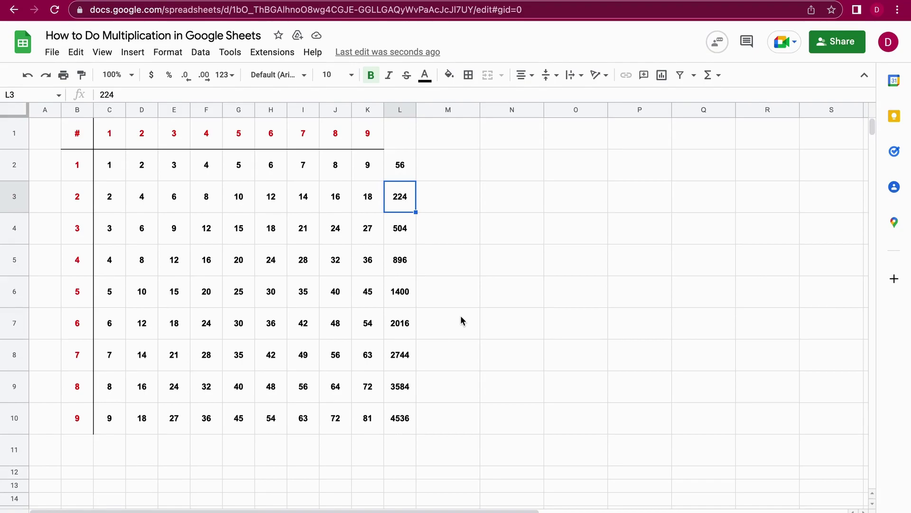
- Append *K2:K10 to the array formula so L2:L10 show 504 to 367416
{"action": "double_click", "coordinate": [399, 167]}
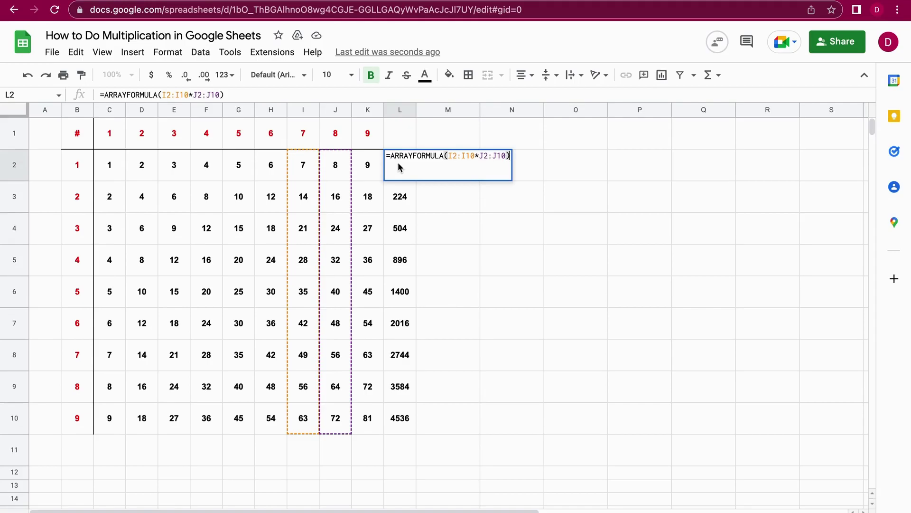
{"action": "left_click", "coordinate": [504, 159]}
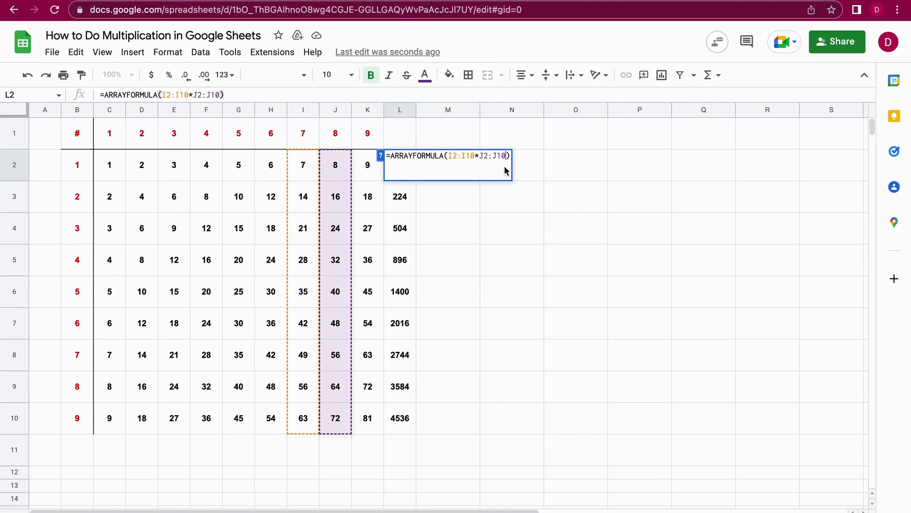
{"action": "type", "text": "*"}
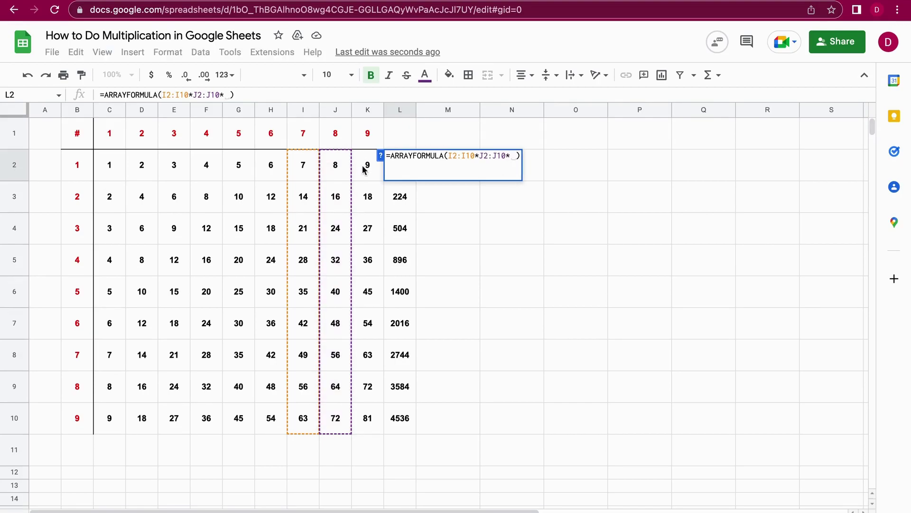
{"action": "left_click_drag", "start_coordinate": [365, 167], "coordinate": [369, 417]}
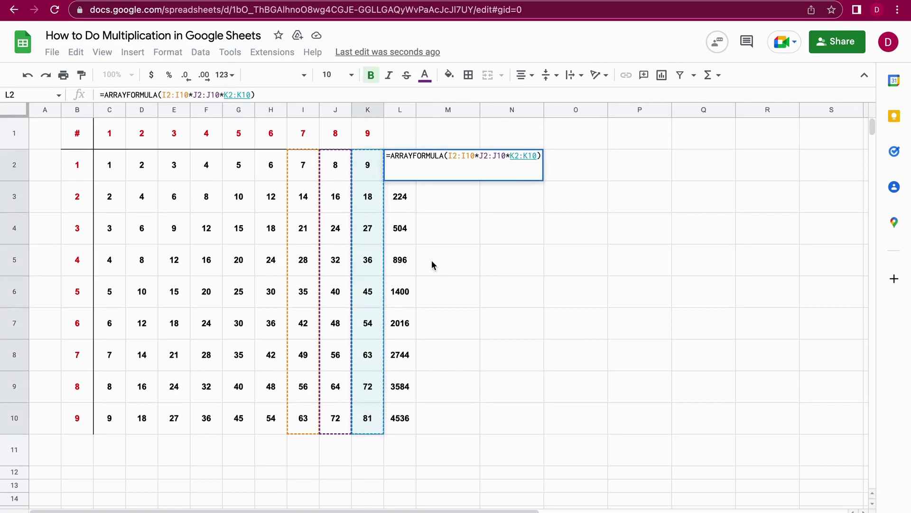
{"action": "key", "text": "Return"}
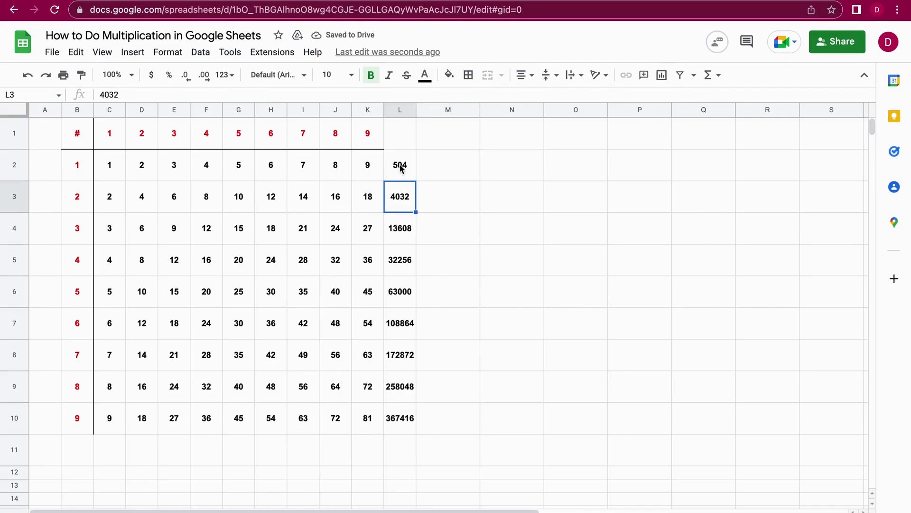
- Select empty cell M5 in the multiplication table
{"action": "left_click", "coordinate": [456, 264]}
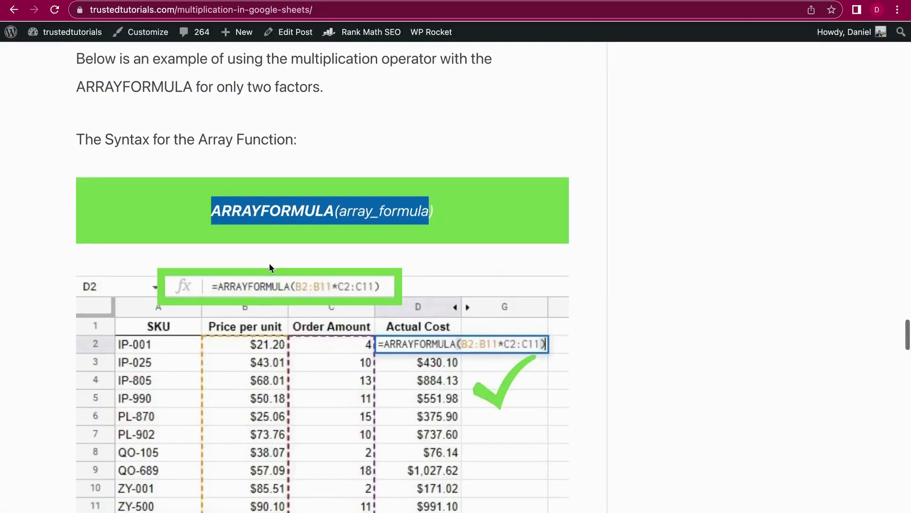
{"action": "scroll", "coordinate": [270, 267], "scroll_direction": "down", "scroll_amount": 6}
{"action": "scroll", "coordinate": [270, 268], "scroll_direction": "down", "scroll_amount": 4}
{"action": "scroll", "coordinate": [270, 267], "scroll_direction": "up", "scroll_amount": 1}
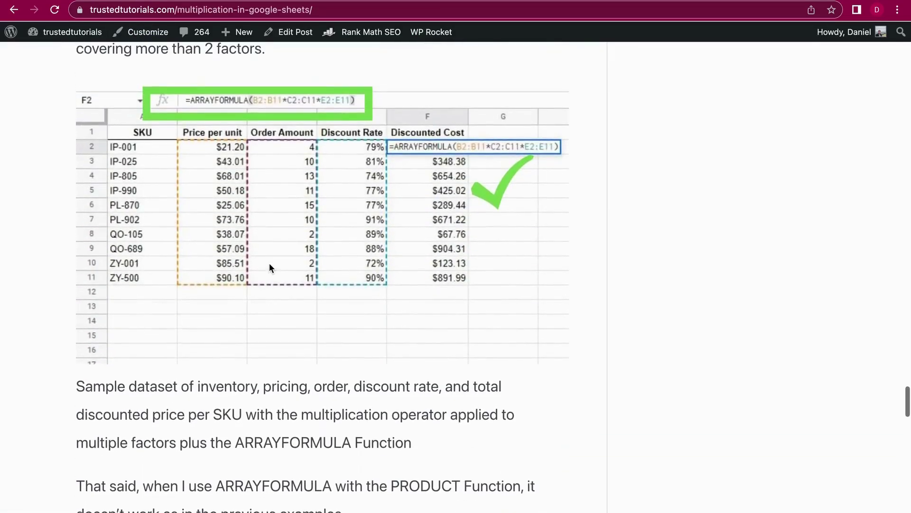
{"action": "scroll", "coordinate": [269, 263], "scroll_direction": "down", "scroll_amount": 2}
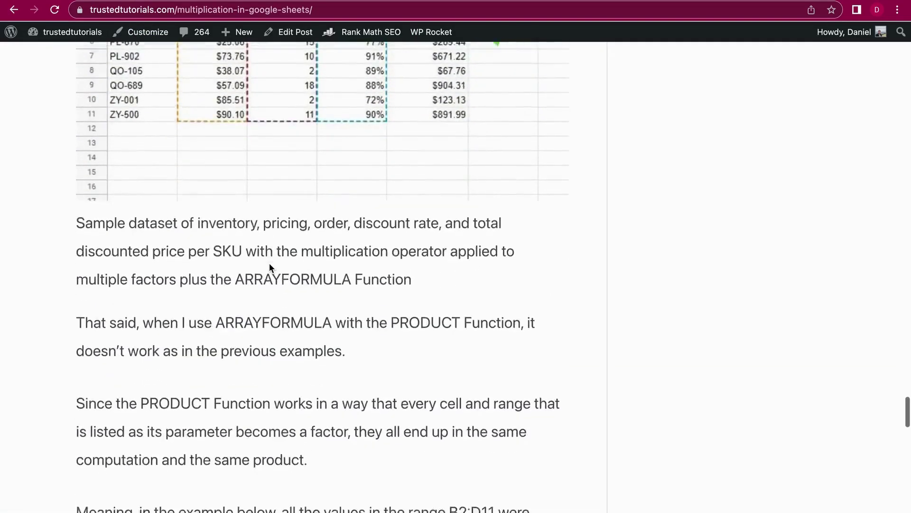
{"action": "scroll", "coordinate": [270, 263], "scroll_direction": "down", "scroll_amount": 5}
{"action": "scroll", "coordinate": [270, 262], "scroll_direction": "down", "scroll_amount": 1}
{"action": "scroll", "coordinate": [269, 263], "scroll_direction": "down", "scroll_amount": 1}
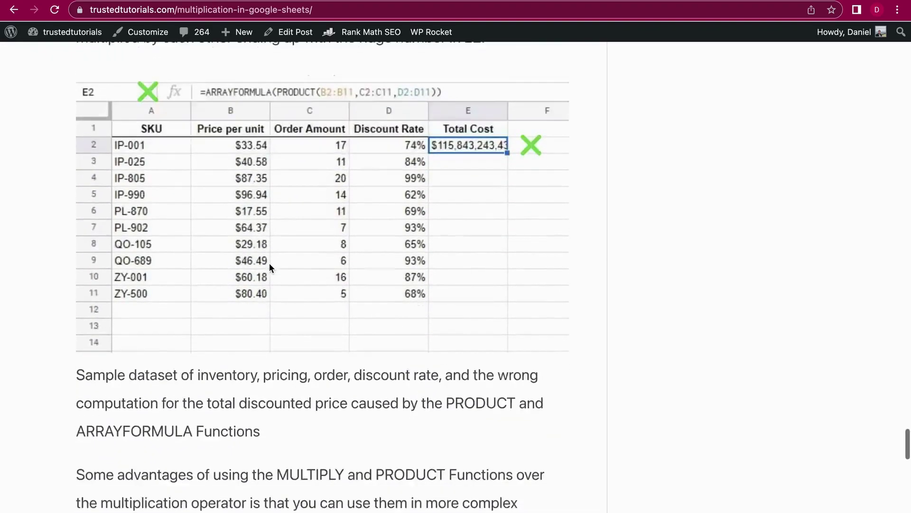
{"action": "scroll", "coordinate": [269, 263], "scroll_direction": "down", "scroll_amount": 5}
{"action": "scroll", "coordinate": [269, 263], "scroll_direction": "down", "scroll_amount": 3}
{"action": "scroll", "coordinate": [269, 263], "scroll_direction": "up", "scroll_amount": 12}
{"action": "scroll", "coordinate": [269, 264], "scroll_direction": "up", "scroll_amount": 5}
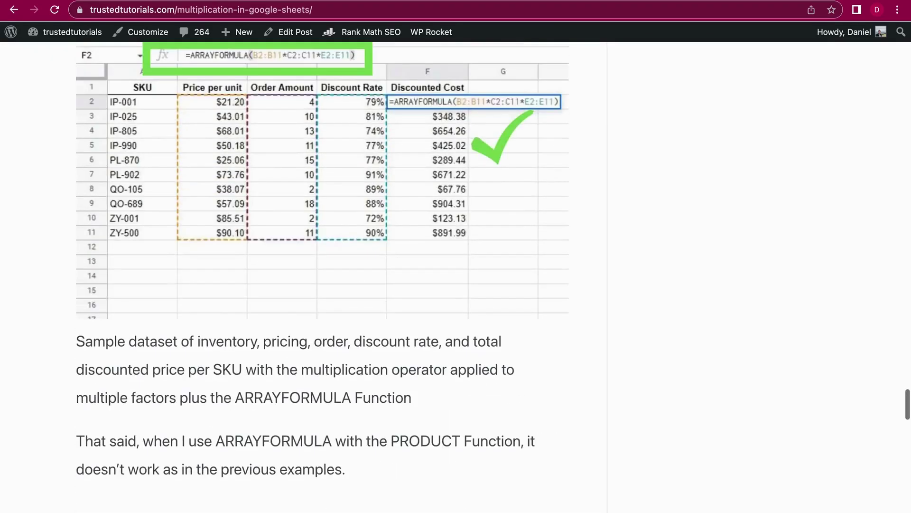